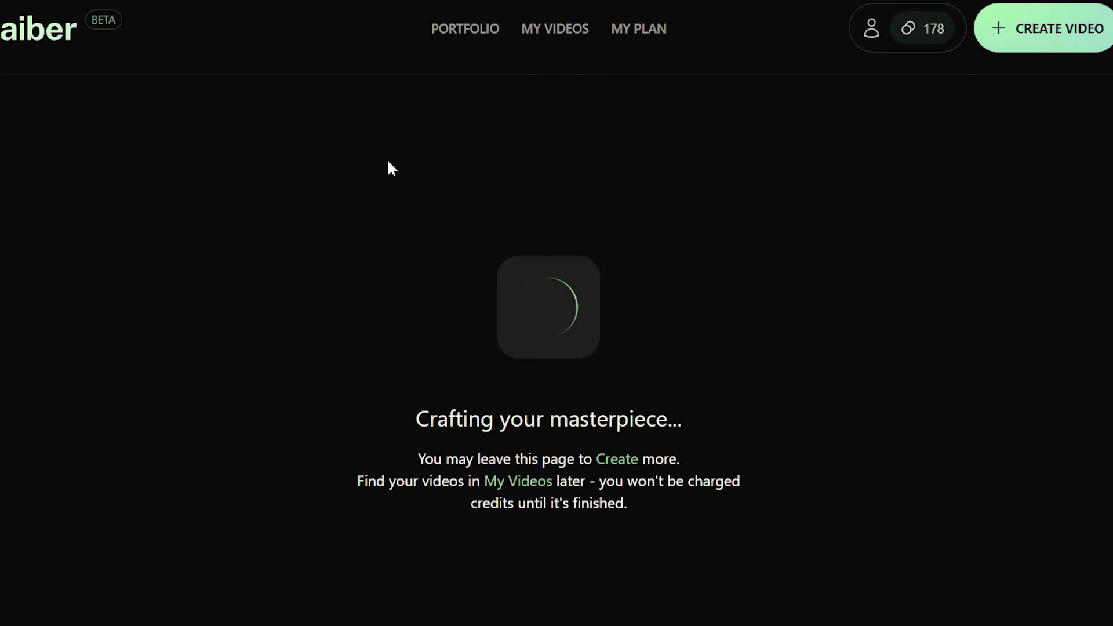
Scroll down the result page to reveal the finished video's options.
{"action": "scroll", "coordinate": [726, 539], "scroll_direction": "down", "scroll_amount": 3}
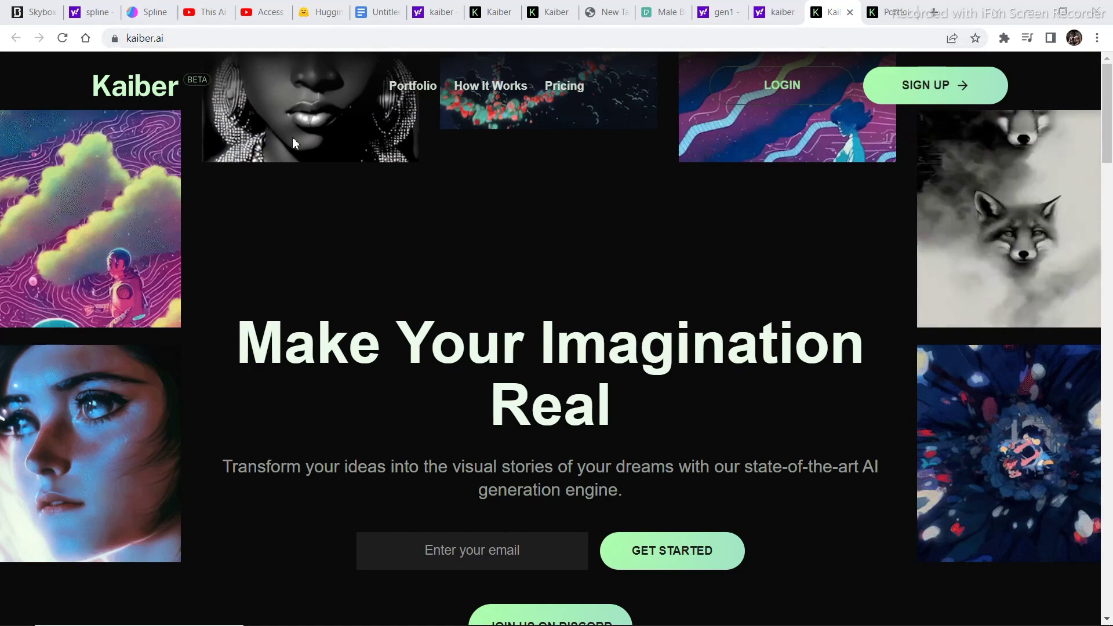
Scroll down the Kaiber landing page before returning to the cyborg boxer result.
{"action": "scroll", "coordinate": [522, 378], "scroll_direction": "down", "scroll_amount": 3}
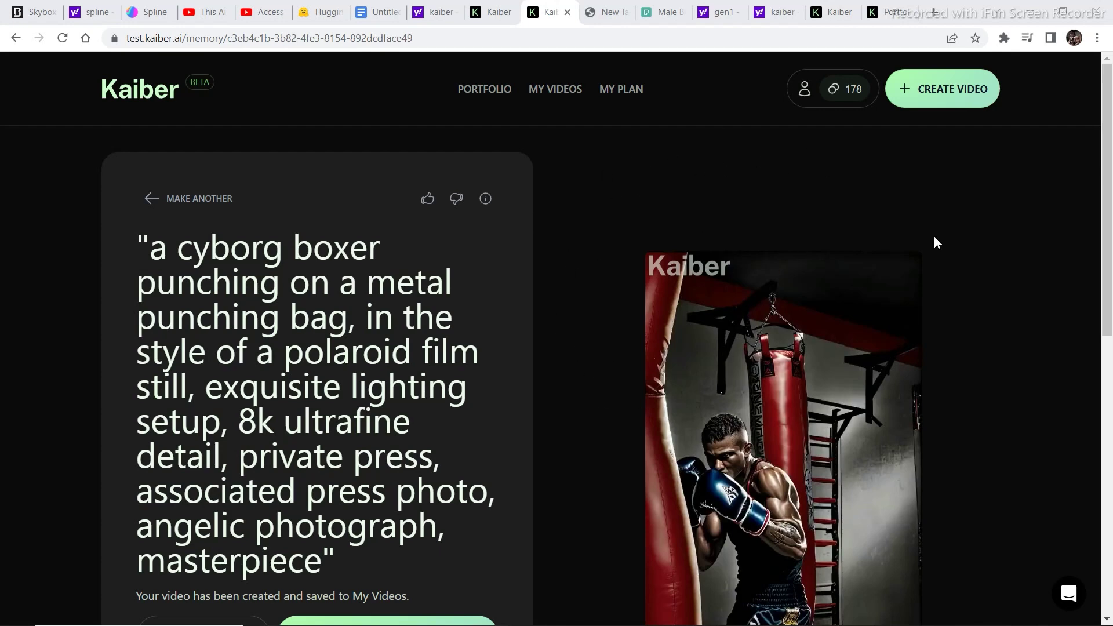
Start a new video and scroll down to the Restylize Video upload box.
{"action": "left_click", "coordinate": [942, 100]}
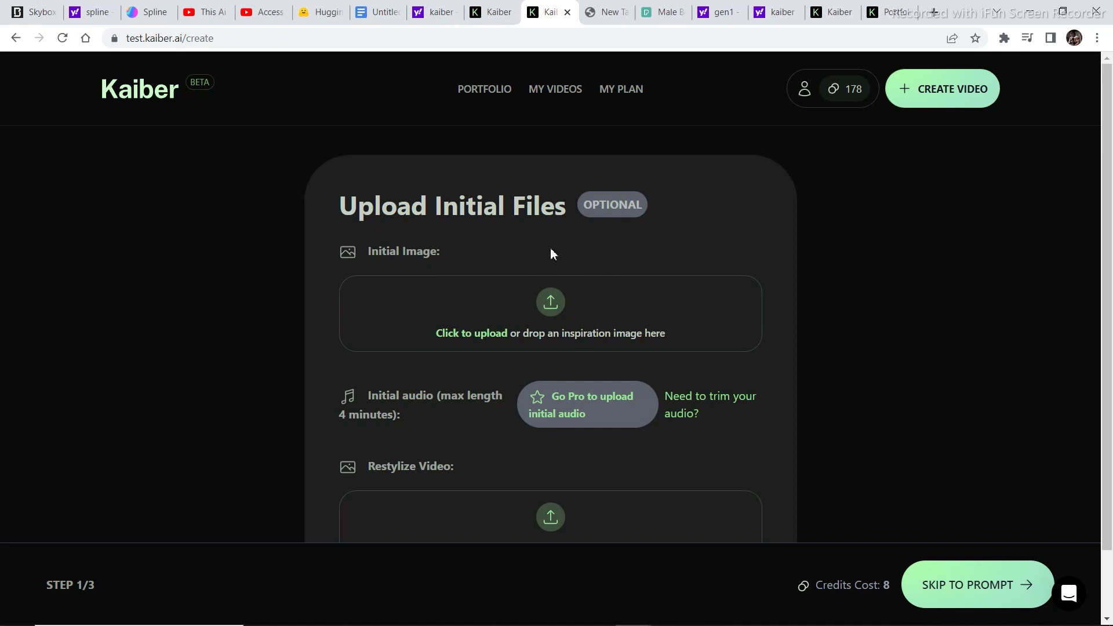
{"action": "scroll", "coordinate": [599, 533], "scroll_direction": "down", "scroll_amount": 1}
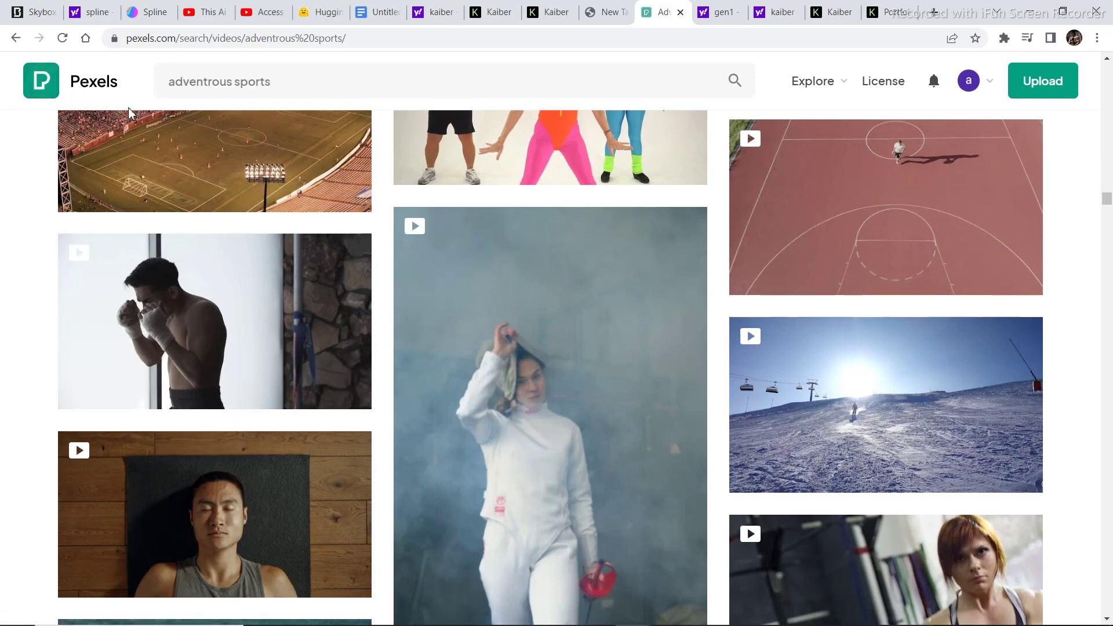
Download the shirtless boxer shadowboxing clip from Pexels as an mp4, then return to Kaiber.
{"action": "mouse_move", "coordinate": [145, 353]}
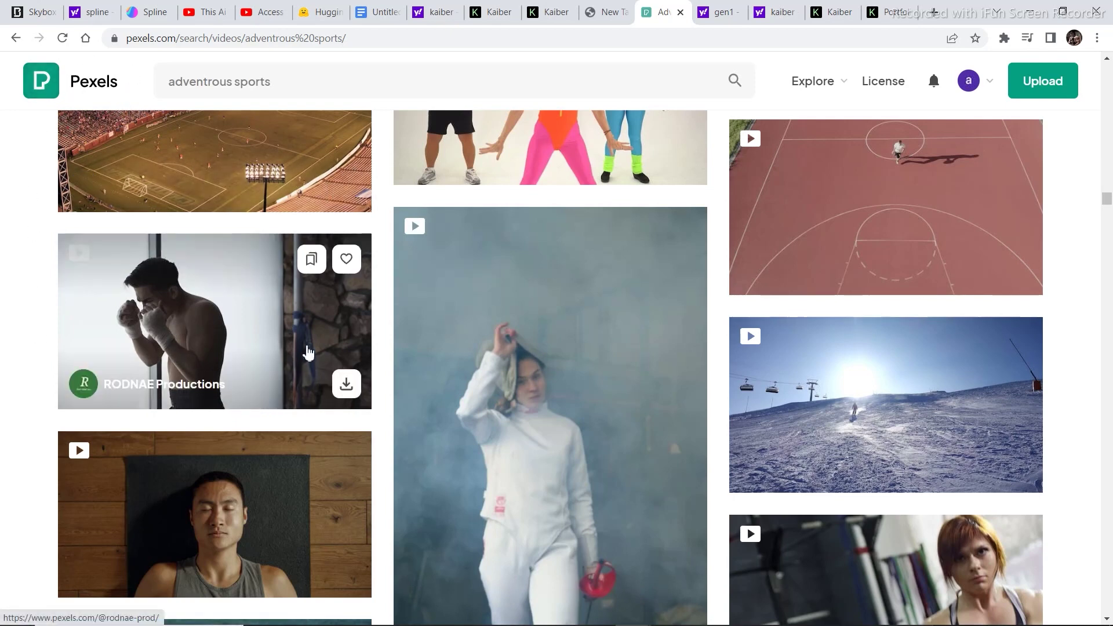
{"action": "left_click", "coordinate": [341, 389]}
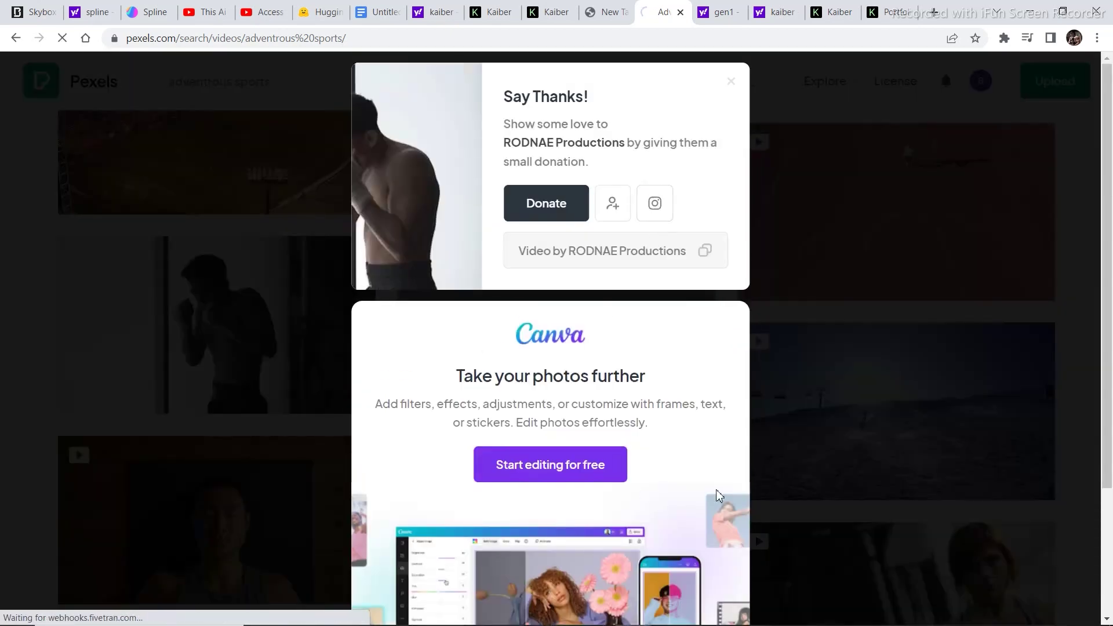
{"action": "key", "text": "ctrl+shift+Tab"}
{"action": "key", "text": "ctrl+shift+Tab"}
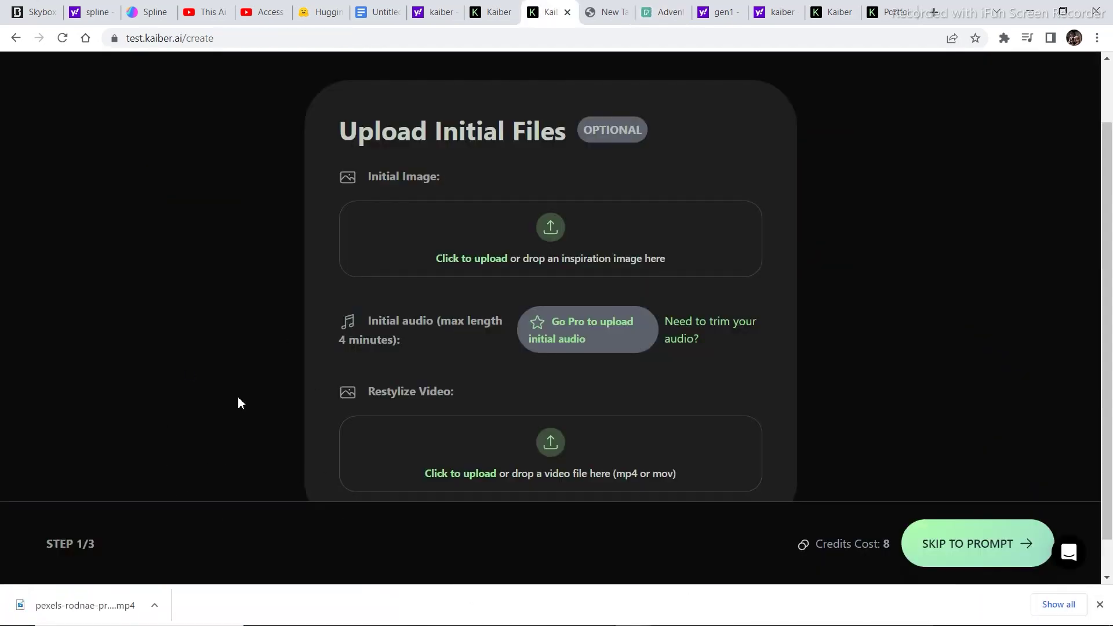
Drop the downloaded boxing mp4 into the Restylize Video zone and continue to the prompt step.
{"action": "left_click_drag", "start_coordinate": [86, 599], "coordinate": [552, 446]}
{"action": "scroll", "coordinate": [746, 453], "scroll_direction": "down", "scroll_amount": 2}
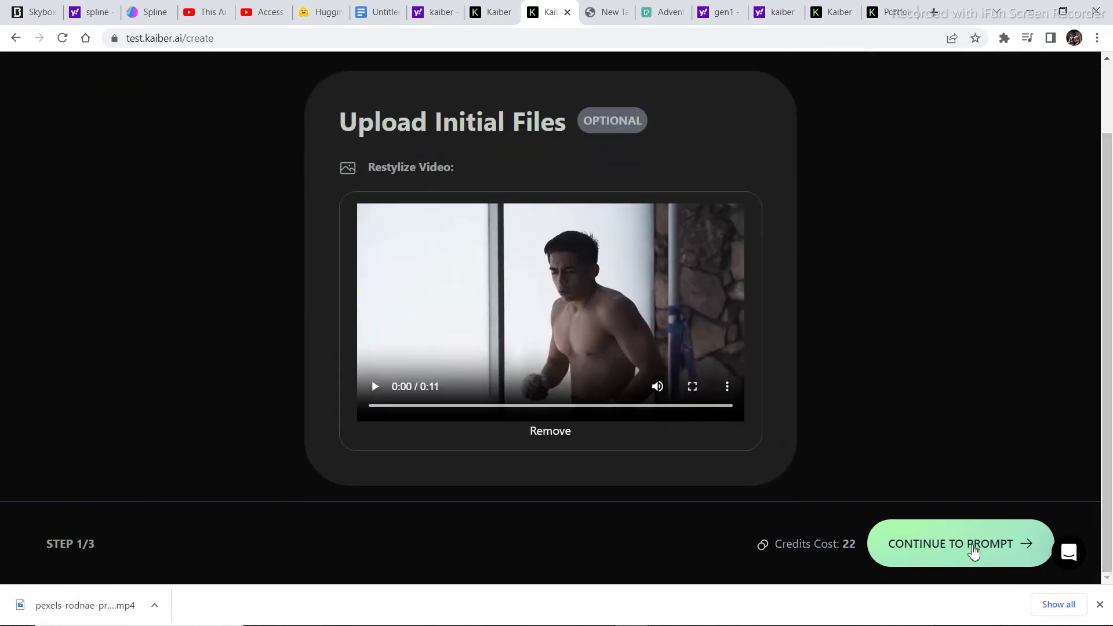
{"action": "scroll", "coordinate": [1112, 328], "scroll_direction": "up", "scroll_amount": 2}
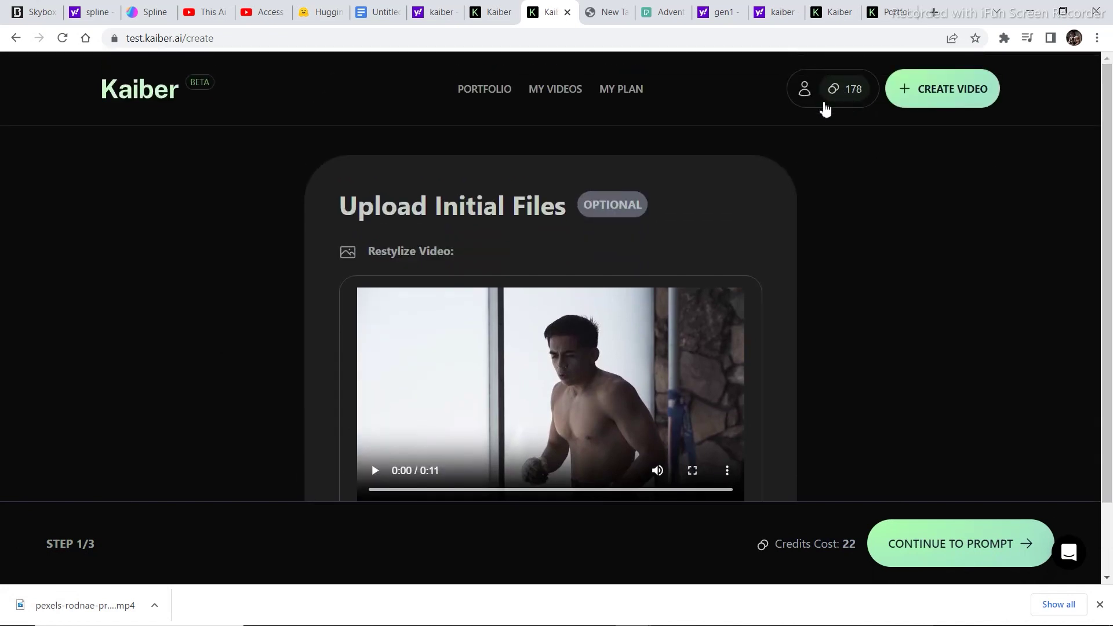
{"action": "scroll", "coordinate": [1111, 213], "scroll_direction": "down", "scroll_amount": 2}
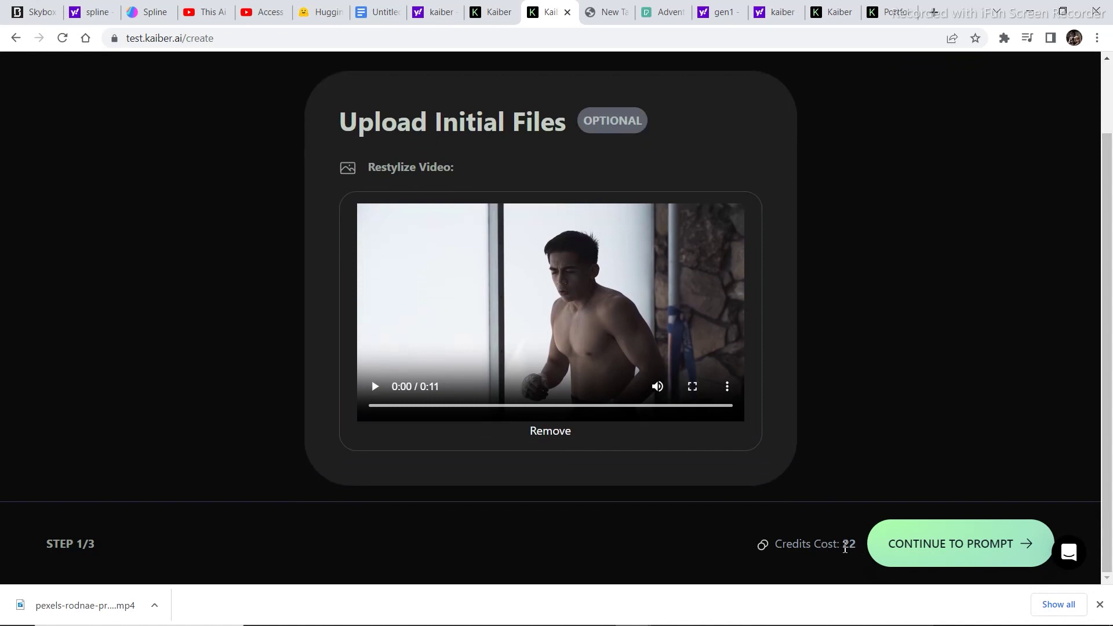
{"action": "left_click", "coordinate": [934, 543]}
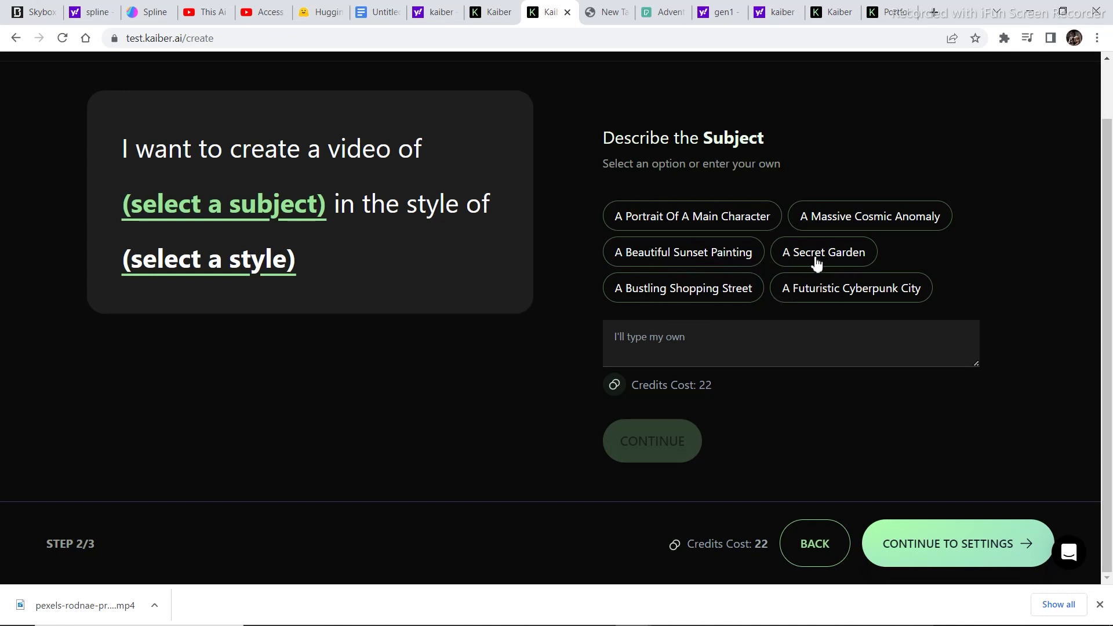
Describe the subject as 'A Beautiful Sunset Painting' in Oil Painting style, then proceed to settings.
{"action": "left_click", "coordinate": [670, 255]}
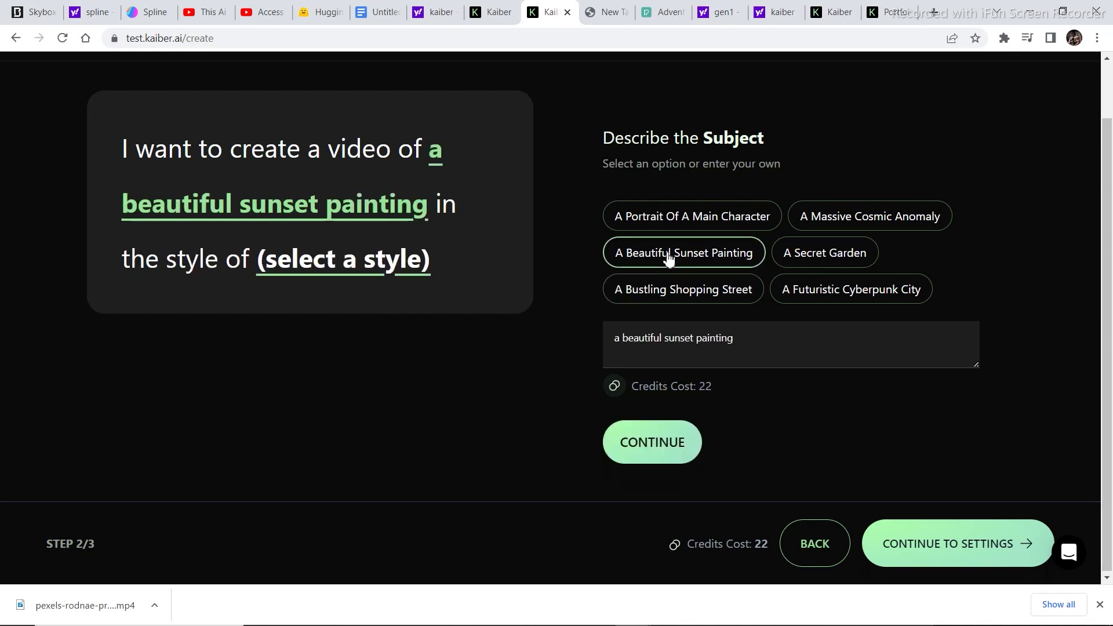
{"action": "left_click", "coordinate": [315, 273]}
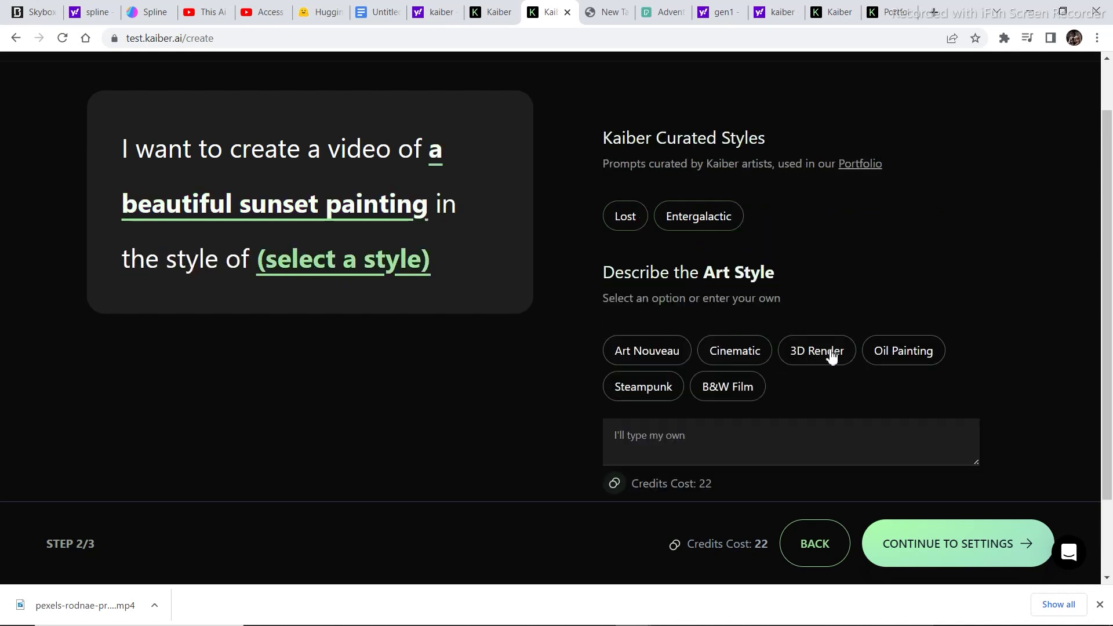
{"action": "left_click", "coordinate": [908, 361]}
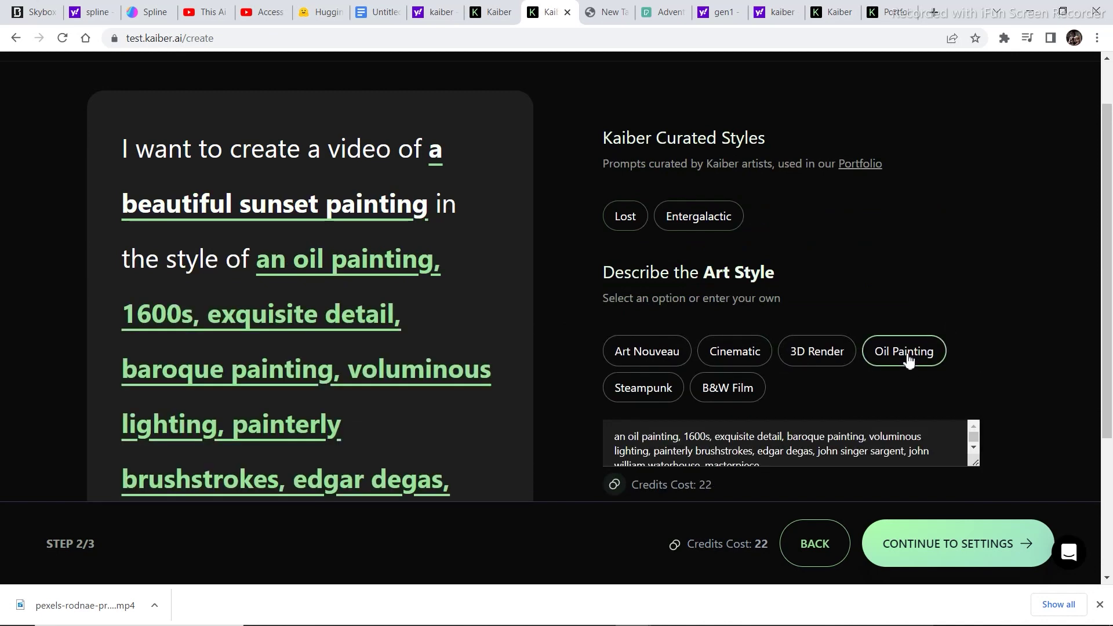
{"action": "scroll", "coordinate": [1111, 299], "scroll_direction": "down", "scroll_amount": 4}
{"action": "scroll", "coordinate": [1111, 299], "scroll_direction": "up", "scroll_amount": 1}
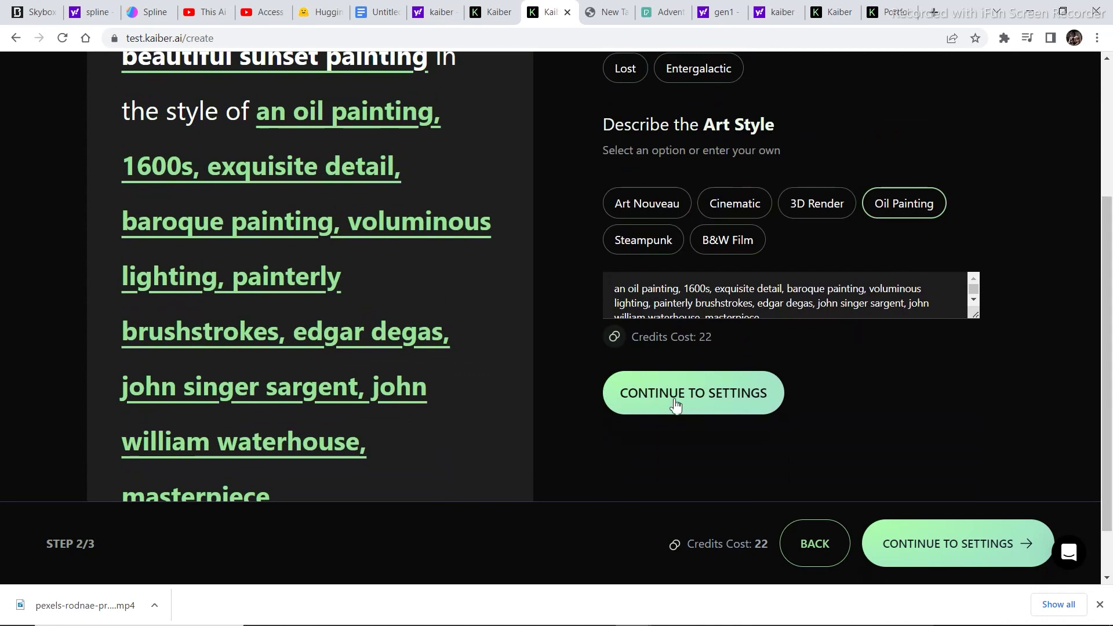
{"action": "left_click", "coordinate": [929, 539]}
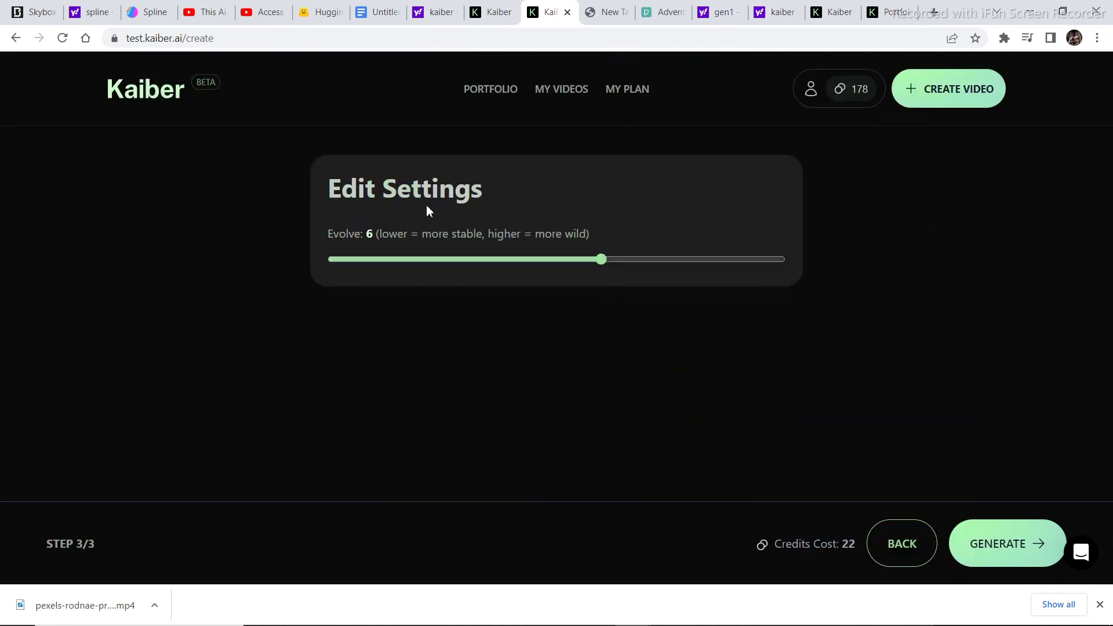
Set the Evolve slider to 7 and generate four preview frames.
{"action": "left_click_drag", "start_coordinate": [353, 255], "coordinate": [562, 274]}
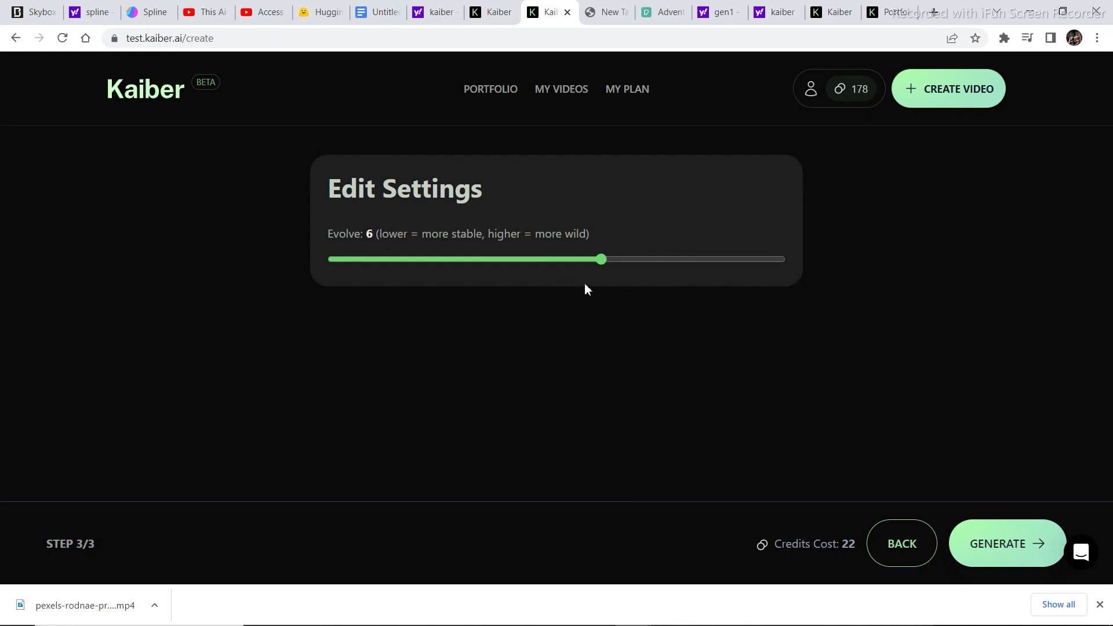
{"action": "left_click_drag", "start_coordinate": [507, 288], "coordinate": [571, 280]}
{"action": "left_click_drag", "start_coordinate": [634, 283], "coordinate": [634, 283]}
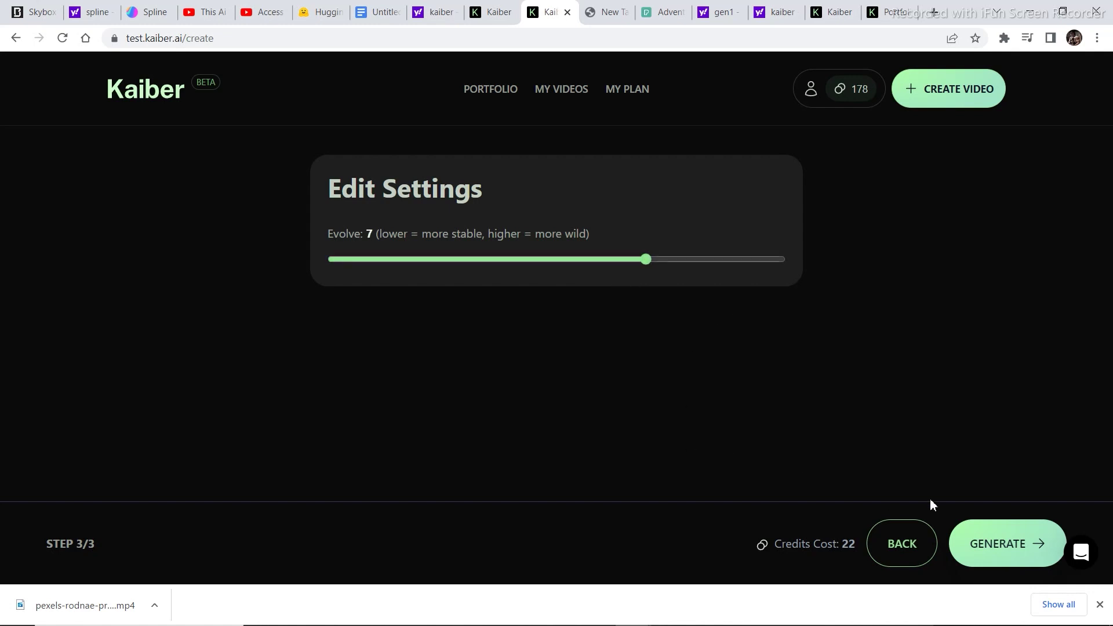
{"action": "left_click", "coordinate": [1011, 551]}
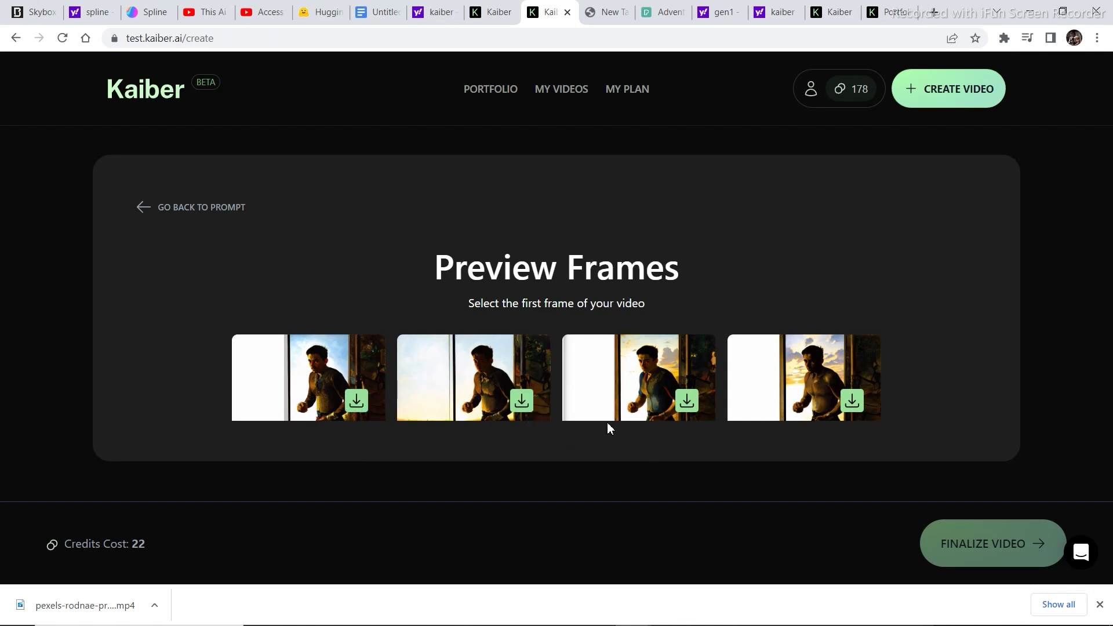
Choose the fourth preview as the first frame and finalize the video.
{"action": "left_click", "coordinate": [808, 375]}
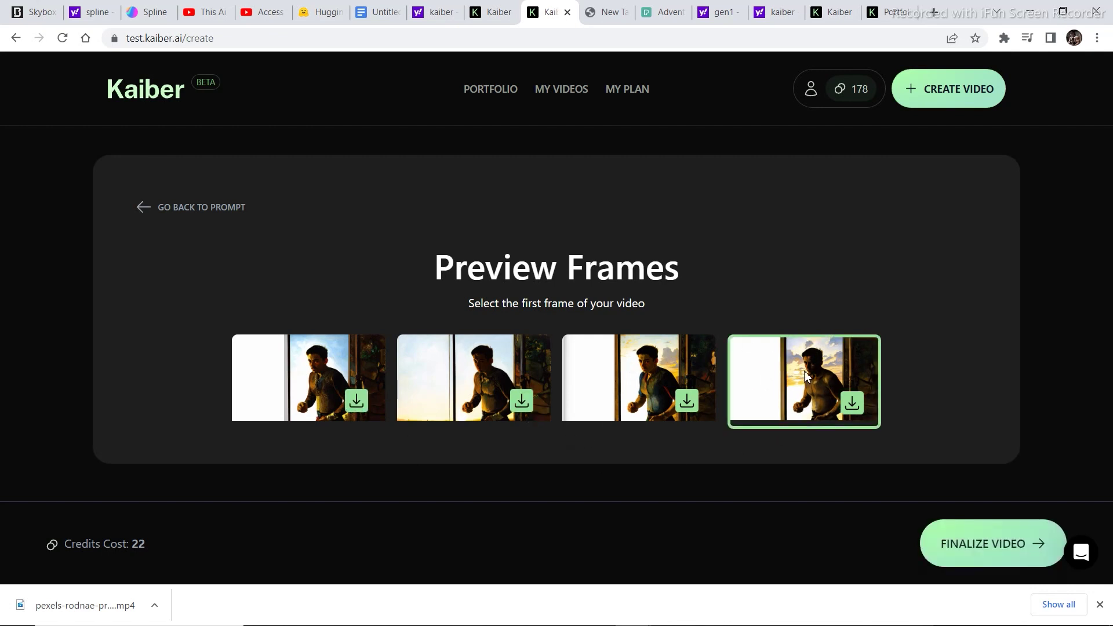
{"action": "left_click", "coordinate": [985, 536]}
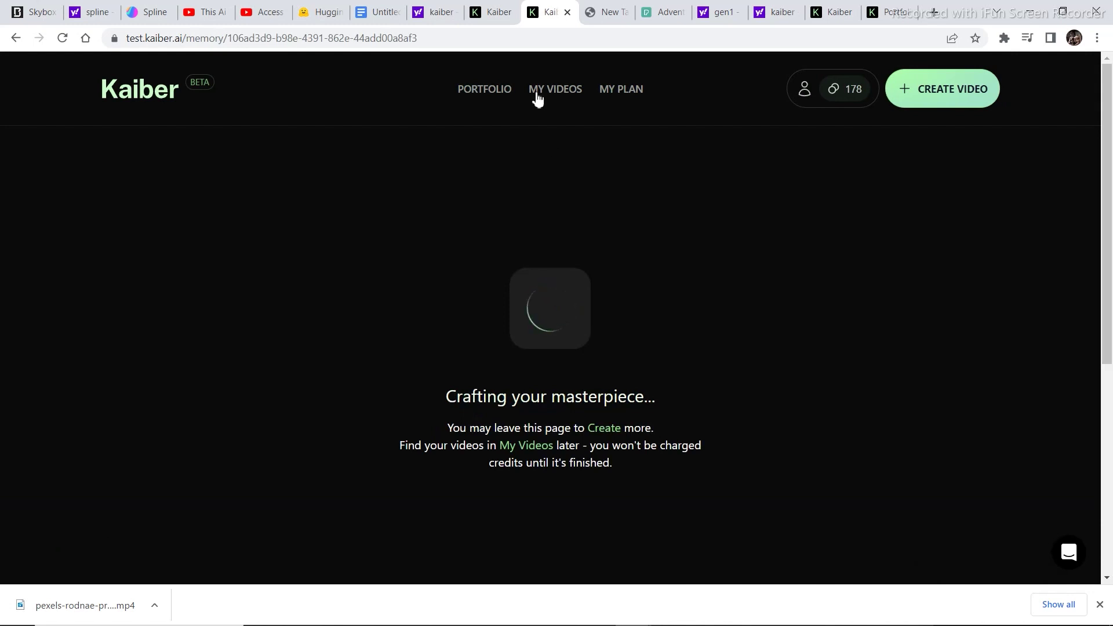
Go to My Videos and open the futuristic cyberpunk city video's page.
{"action": "left_click", "coordinate": [548, 89]}
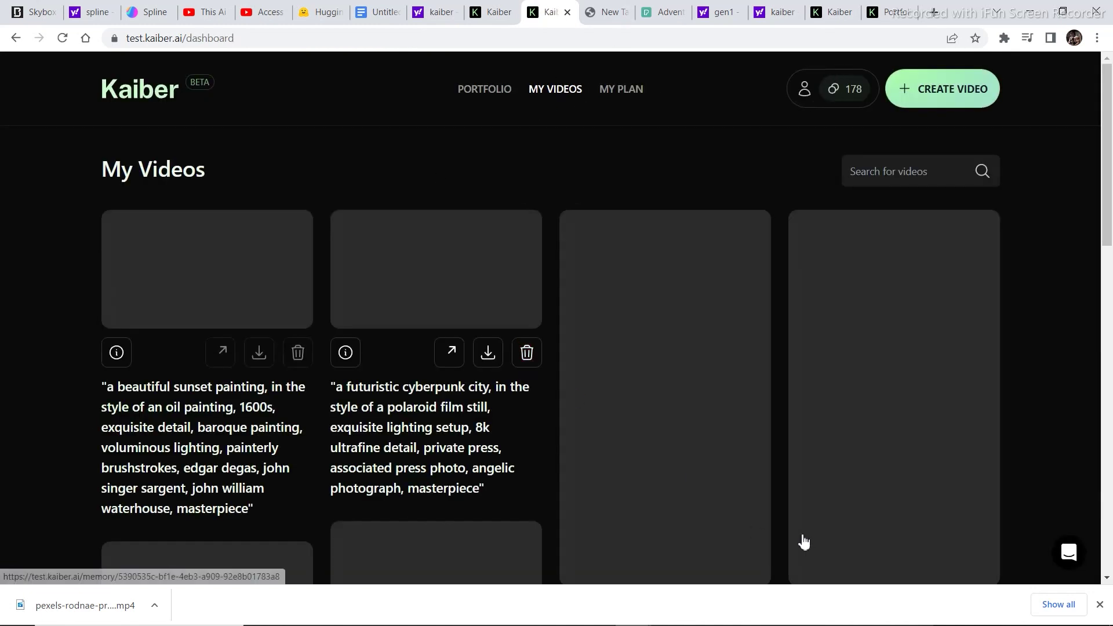
{"action": "left_click_drag", "start_coordinate": [1111, 109], "coordinate": [1111, 165]}
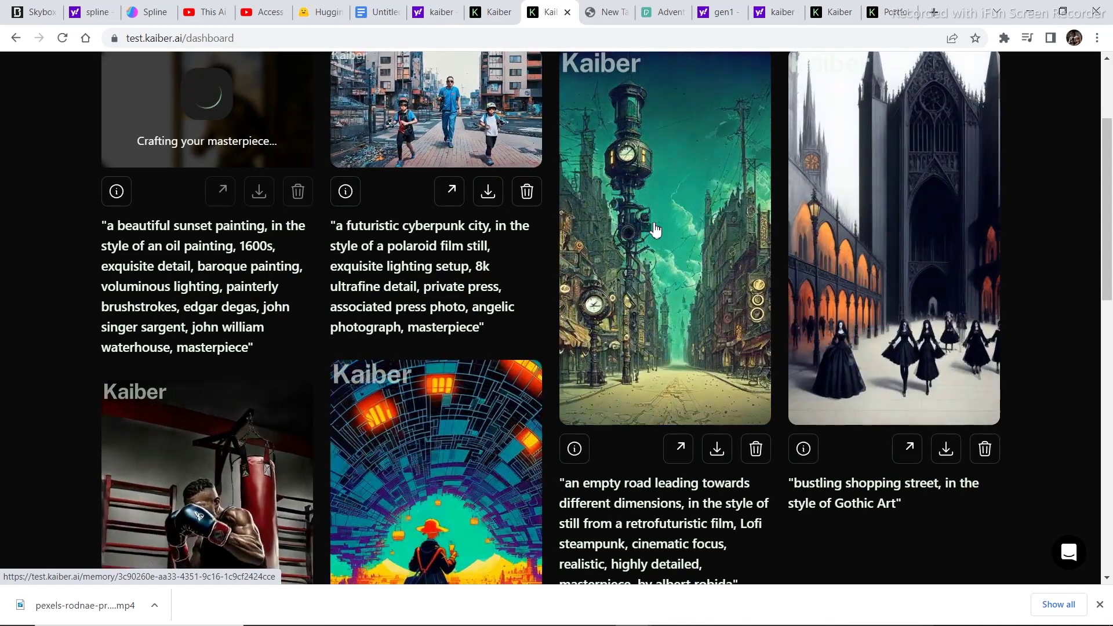
{"action": "scroll", "coordinate": [482, 200], "scroll_direction": "up", "scroll_amount": 1}
{"action": "left_click", "coordinate": [426, 200]}
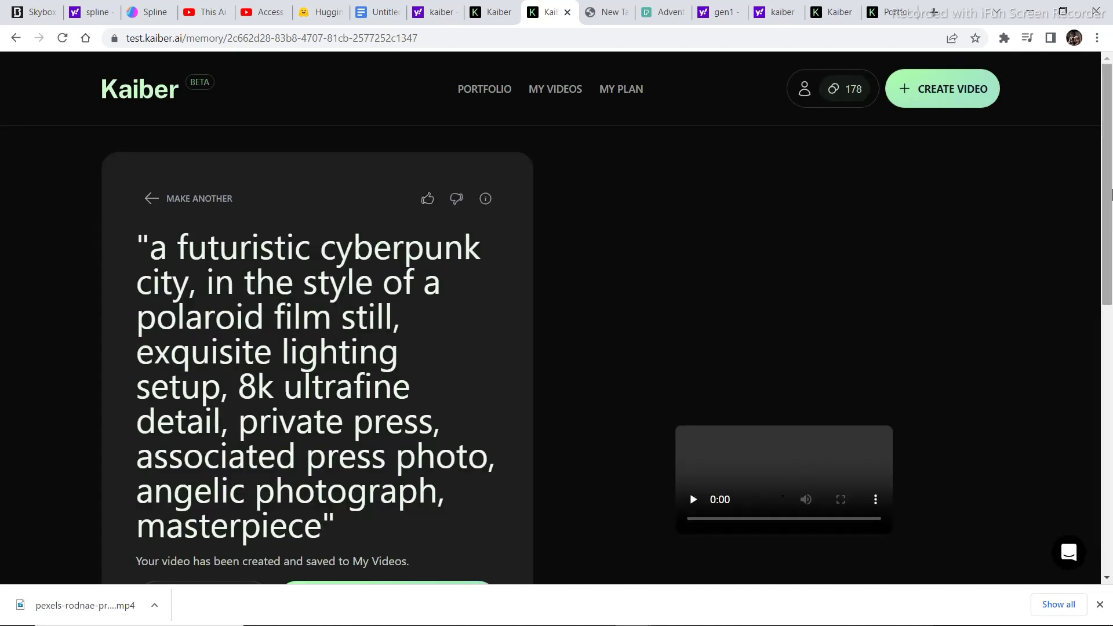
Scroll to the cyberpunk video's Share/Download buttons, then switch to the Downloads folder window.
{"action": "left_click_drag", "start_coordinate": [1111, 195], "coordinate": [1111, 265]}
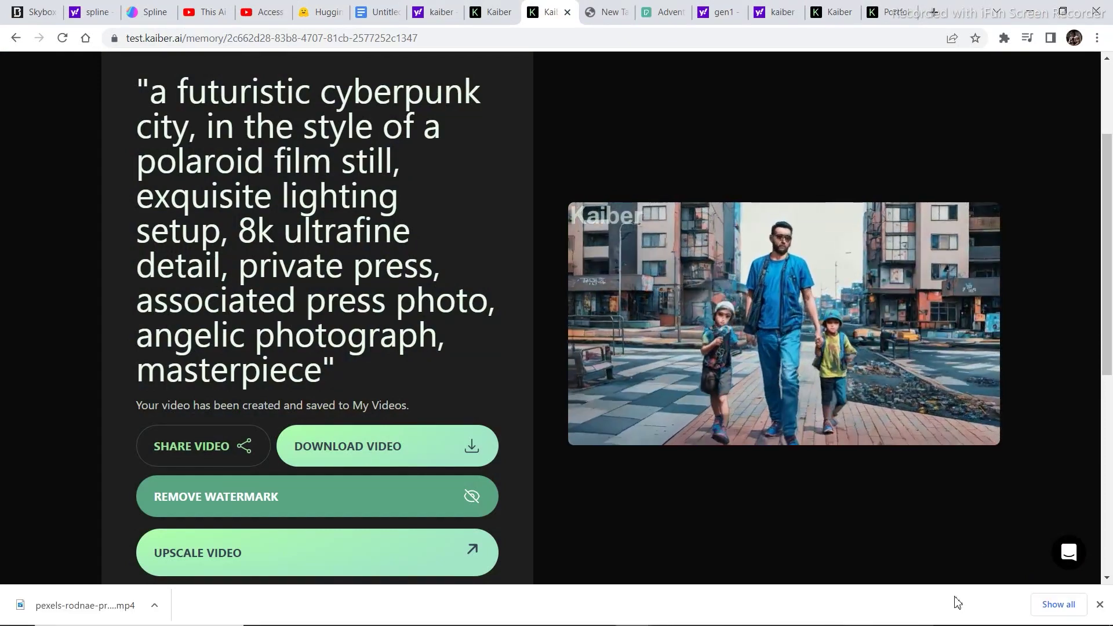
{"action": "key", "text": "alt+Tab"}
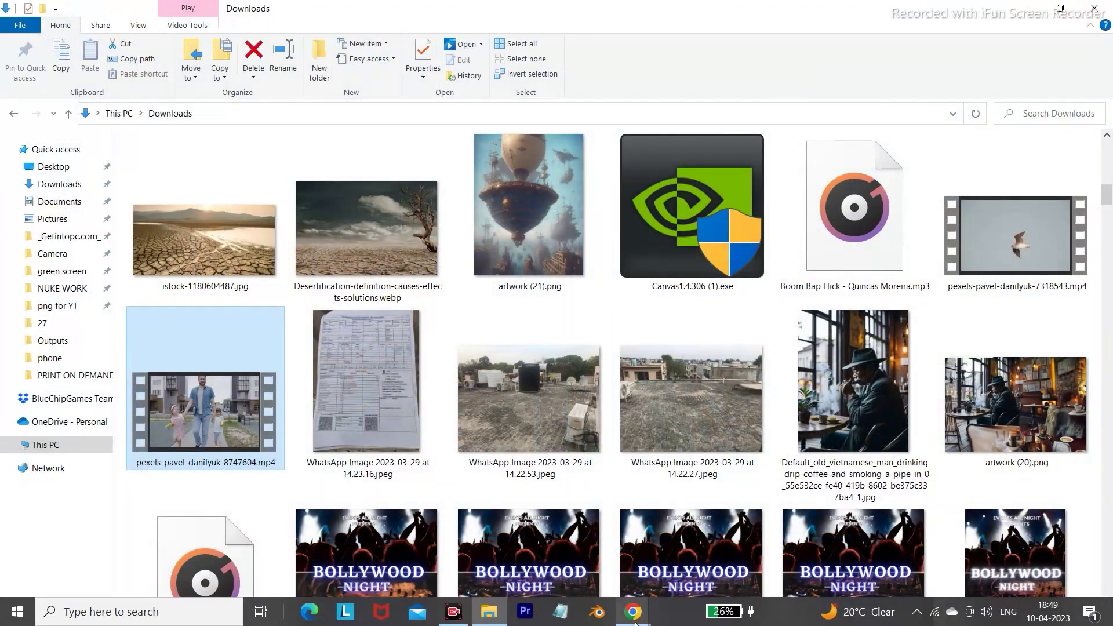
Return from File Explorer to Kaiber's My Videos page in Chrome.
{"action": "left_click", "coordinate": [846, 546]}
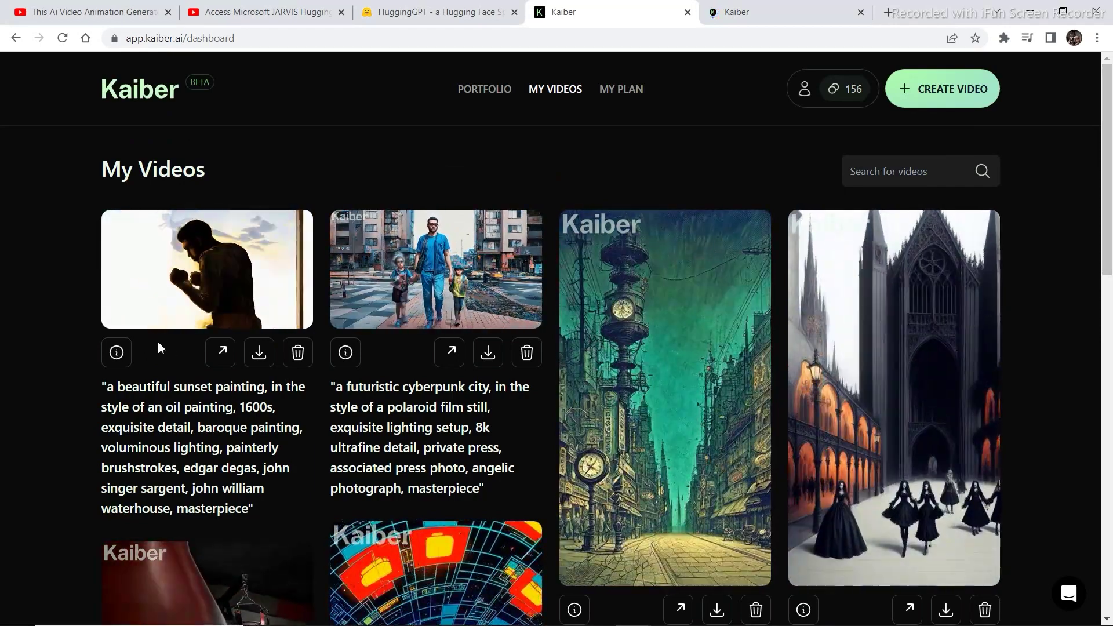
Open the boxer video restyled as a sunset oil painting and watch it full screen.
{"action": "left_click", "coordinate": [218, 263]}
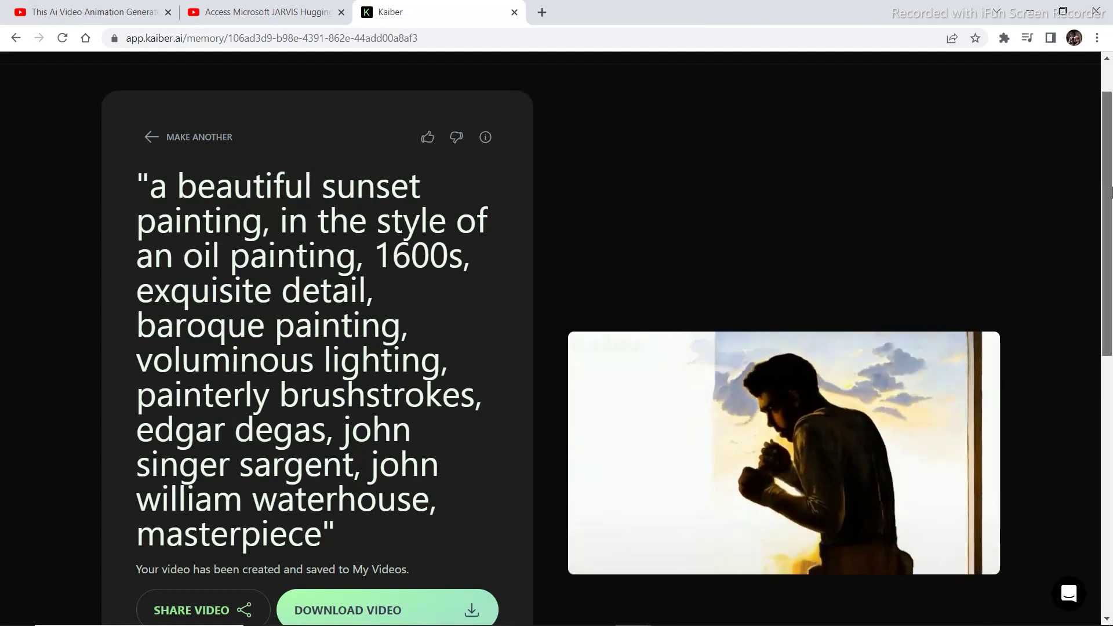
{"action": "left_click_drag", "start_coordinate": [1111, 304], "coordinate": [1112, 339]}
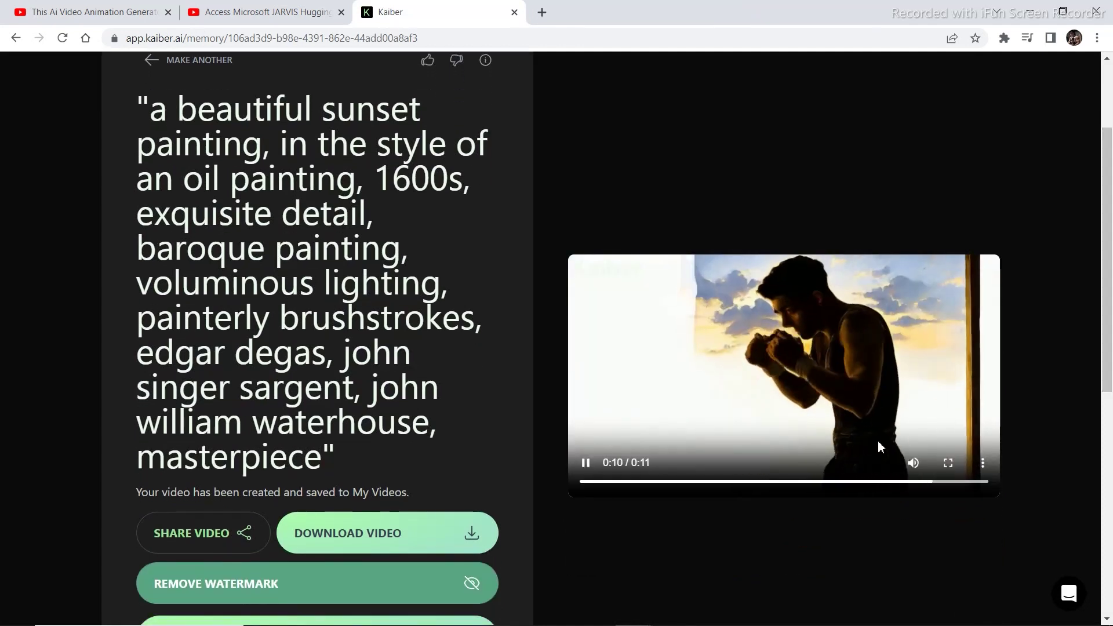
{"action": "left_click", "coordinate": [948, 462]}
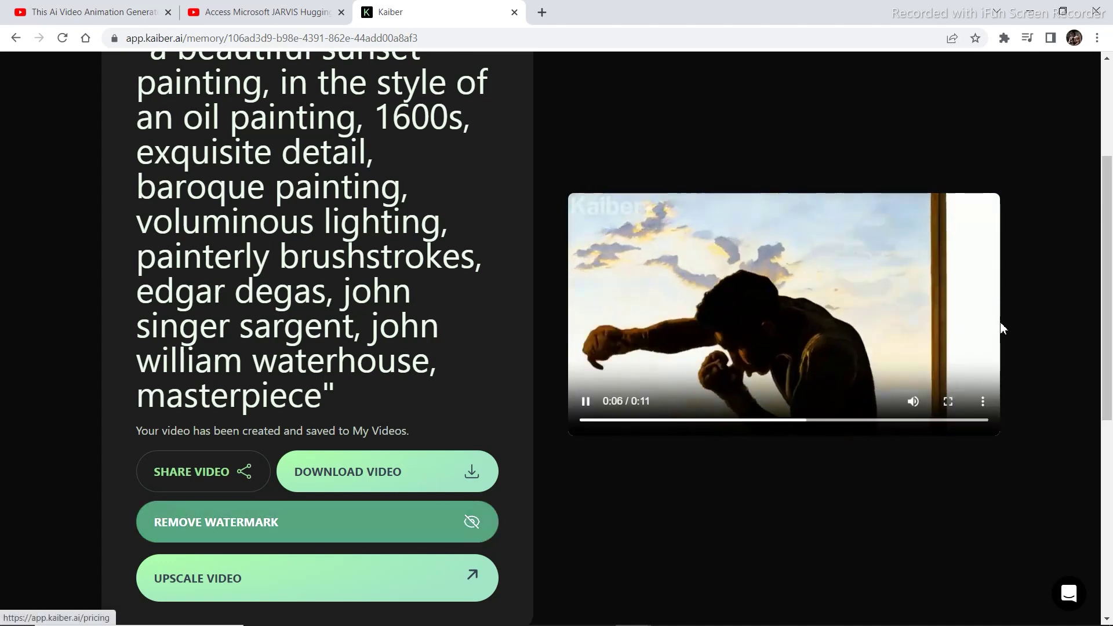
{"action": "scroll", "coordinate": [1097, 277], "scroll_direction": "up", "scroll_amount": 4}
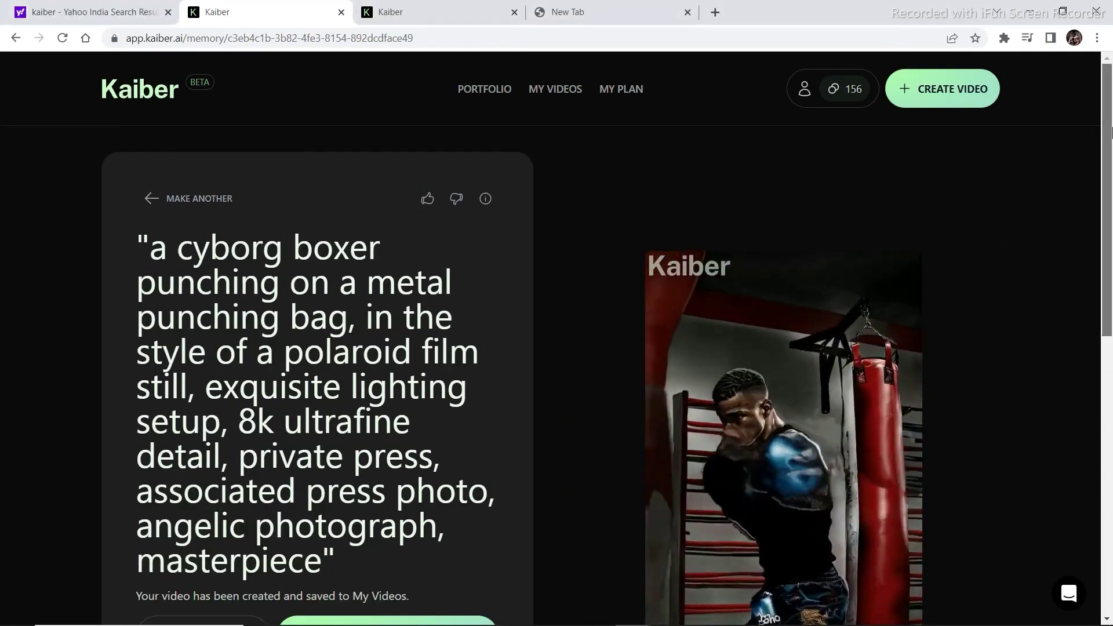
{"action": "scroll", "coordinate": [1110, 164], "scroll_direction": "down", "scroll_amount": 1}
{"action": "scroll", "coordinate": [1096, 186], "scroll_direction": "down", "scroll_amount": 1}
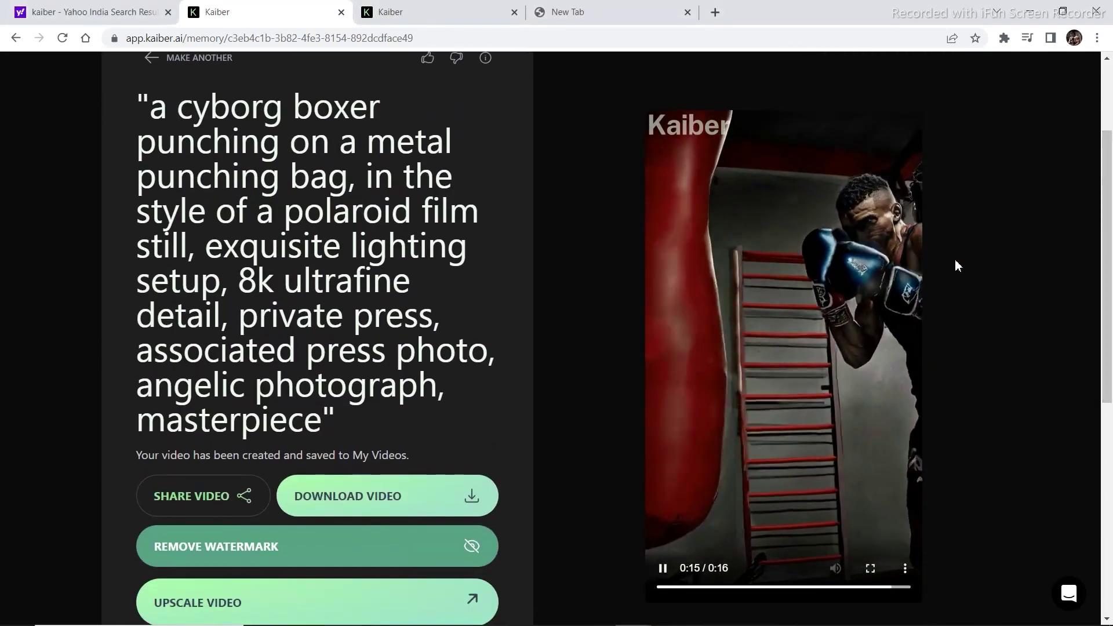
{"action": "left_click", "coordinate": [870, 568]}
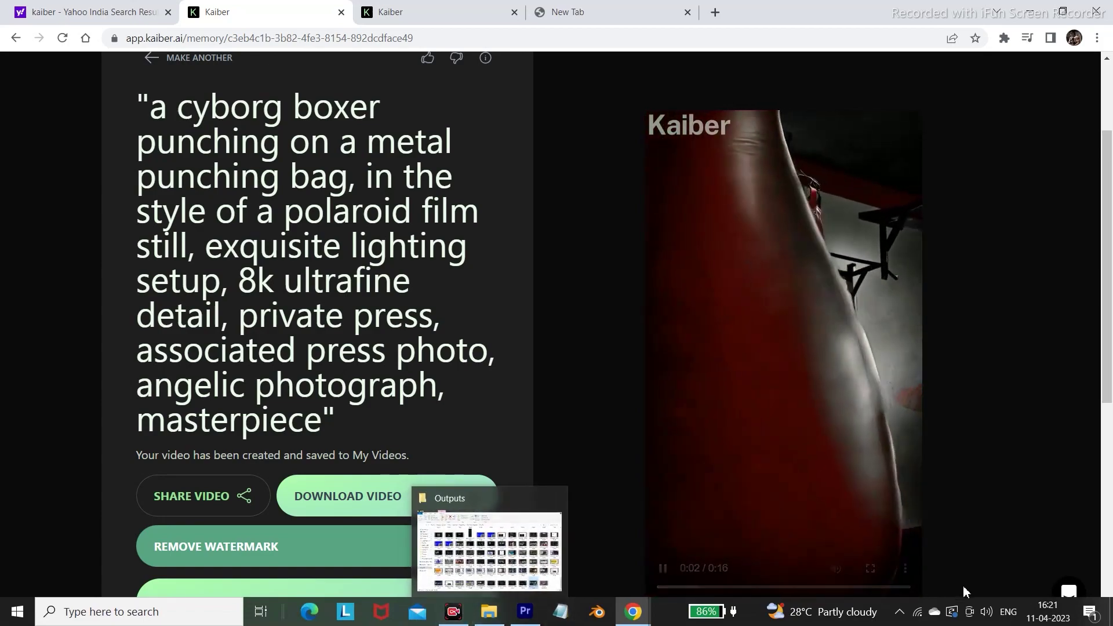
{"action": "key", "text": "alt+Tab"}
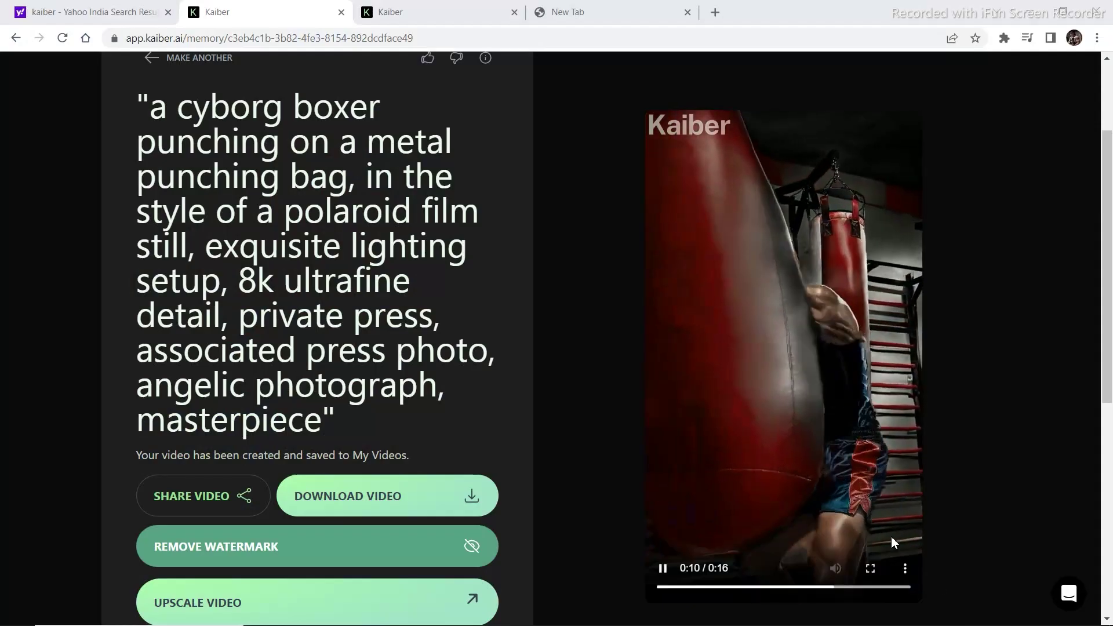
{"action": "left_click", "coordinate": [871, 567]}
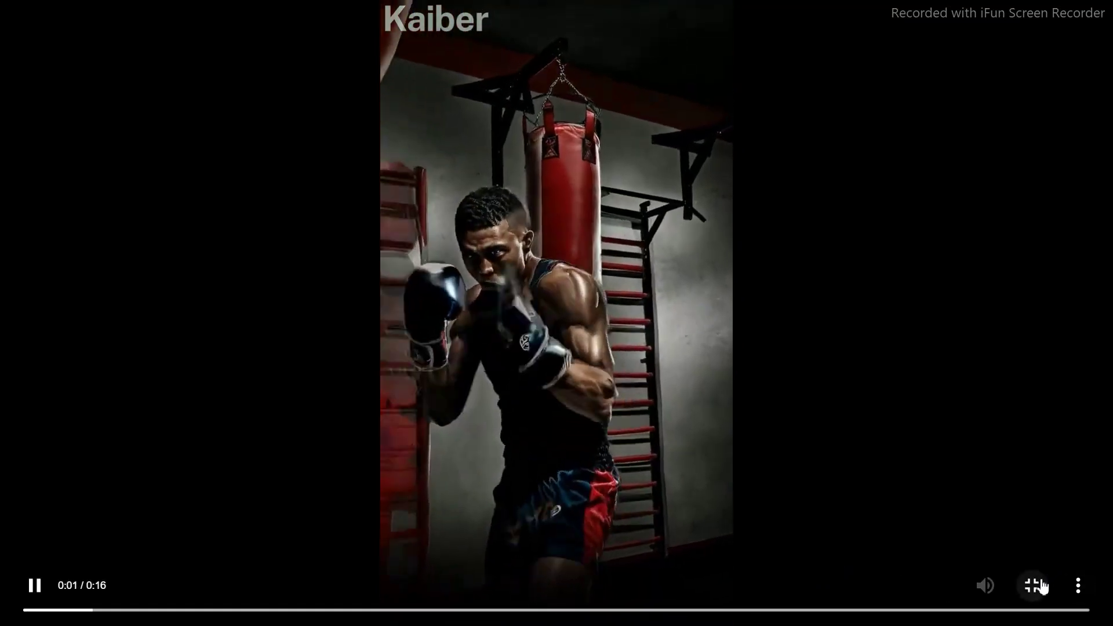
{"action": "left_click", "coordinate": [1032, 586]}
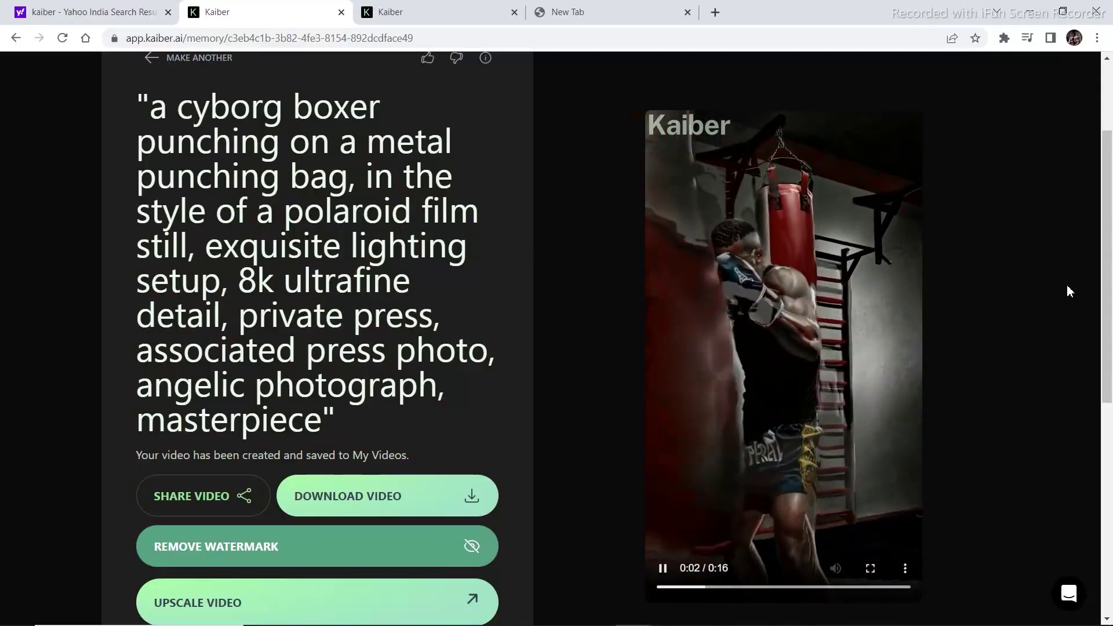
{"action": "left_click_drag", "start_coordinate": [1108, 218], "coordinate": [1110, 152]}
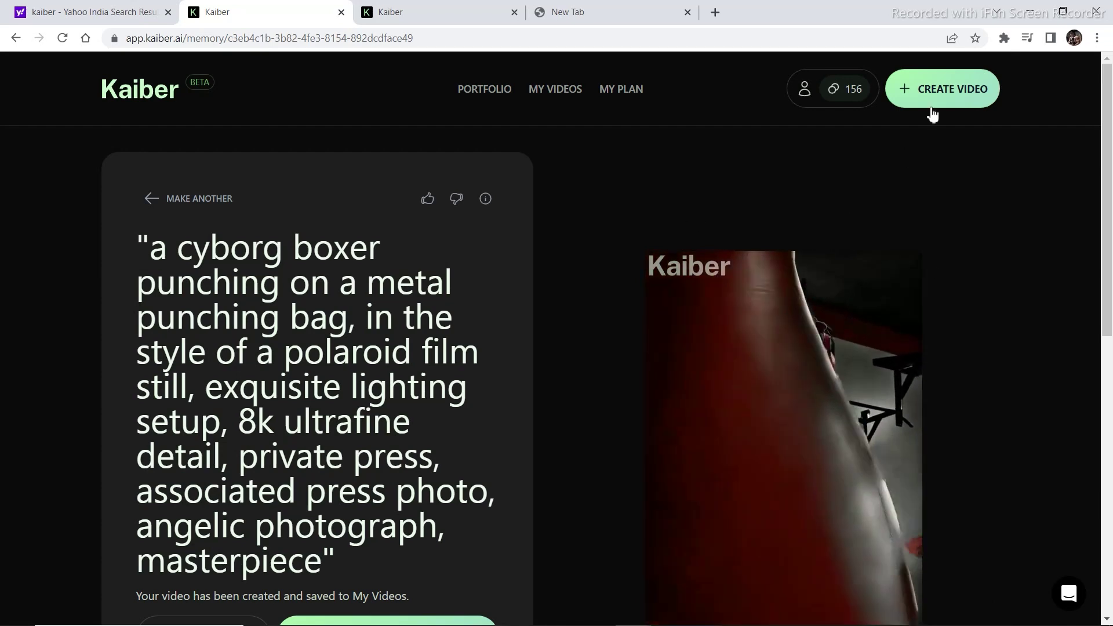
Start a new video without an initial image, using the 'A Secret Garden' subject.
{"action": "left_click", "coordinate": [951, 97]}
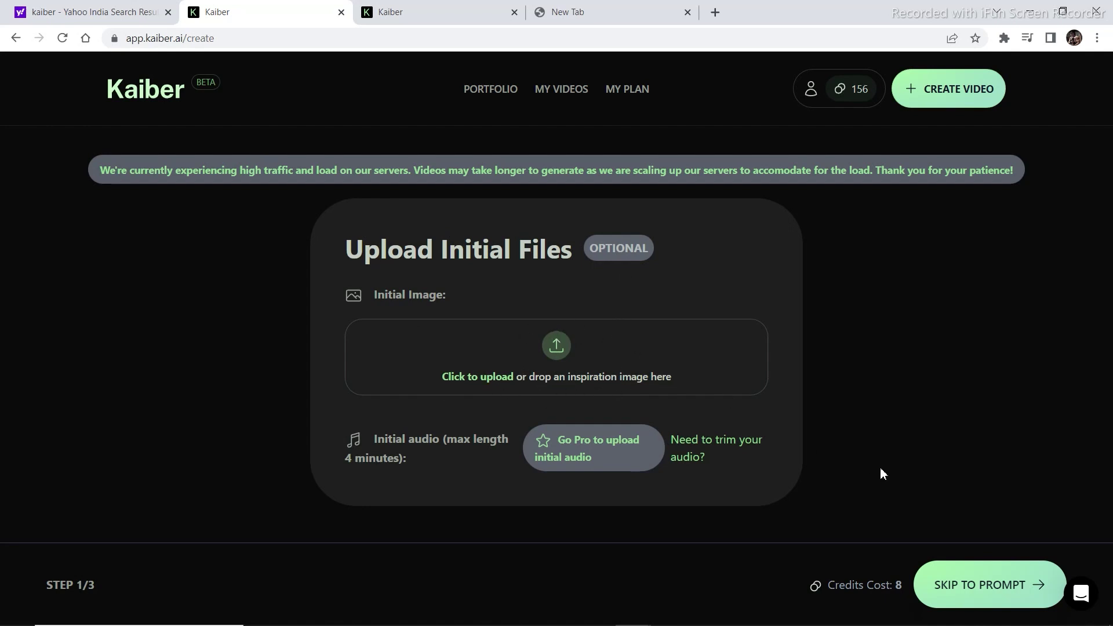
{"action": "left_click", "coordinate": [1009, 585]}
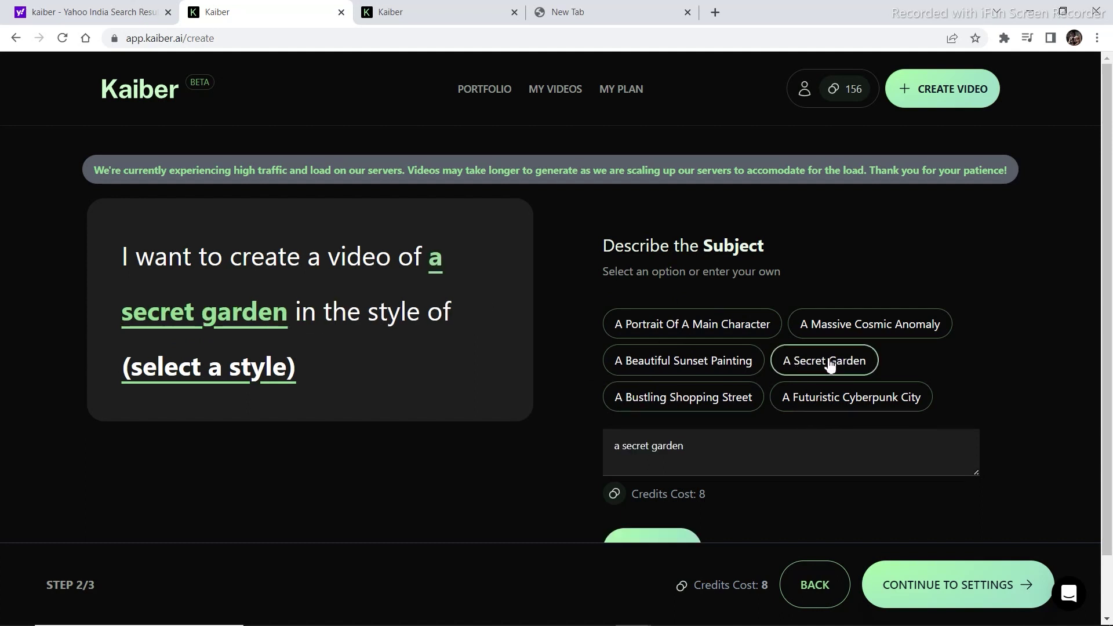
{"action": "left_click", "coordinate": [249, 372]}
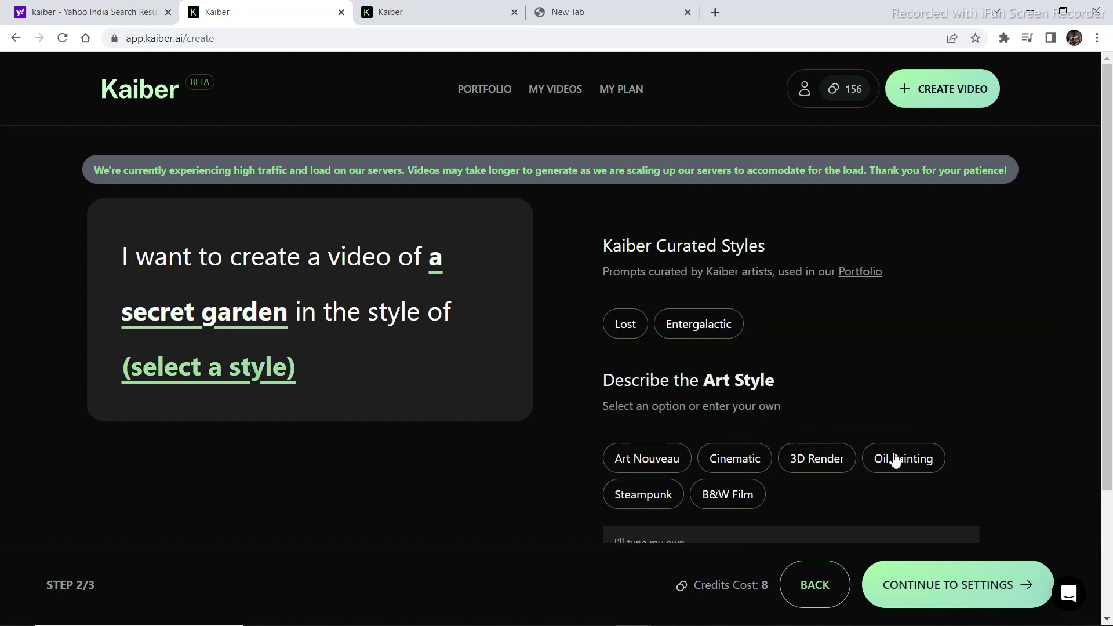
Apply the 3D Render style and append ', 8K ,' to its style description.
{"action": "left_click", "coordinate": [828, 462]}
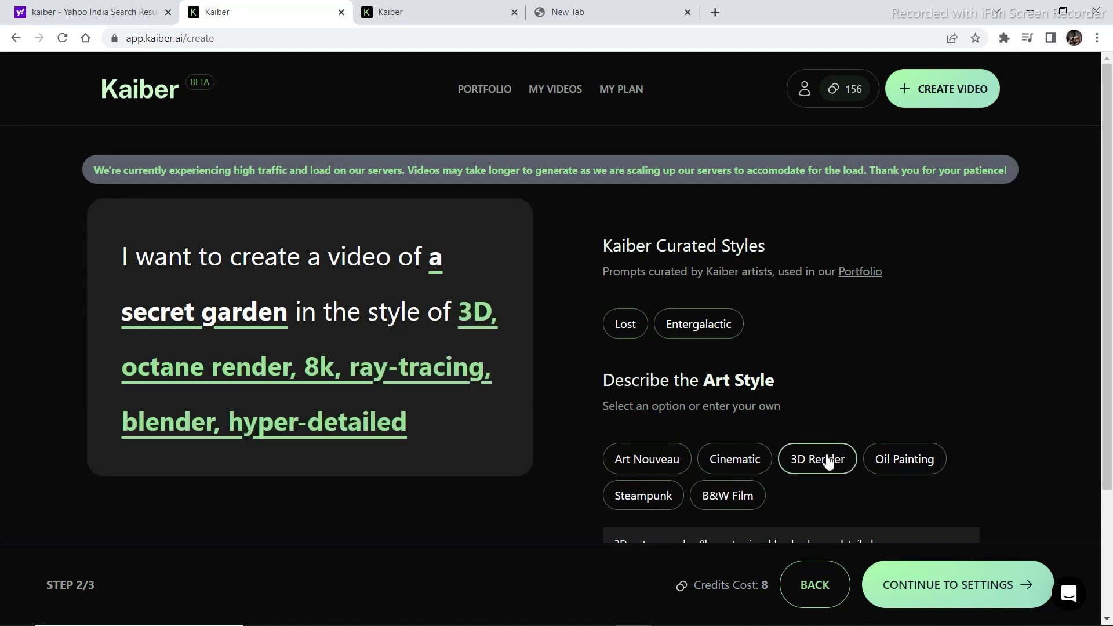
{"action": "left_click_drag", "start_coordinate": [1096, 207], "coordinate": [893, 382]}
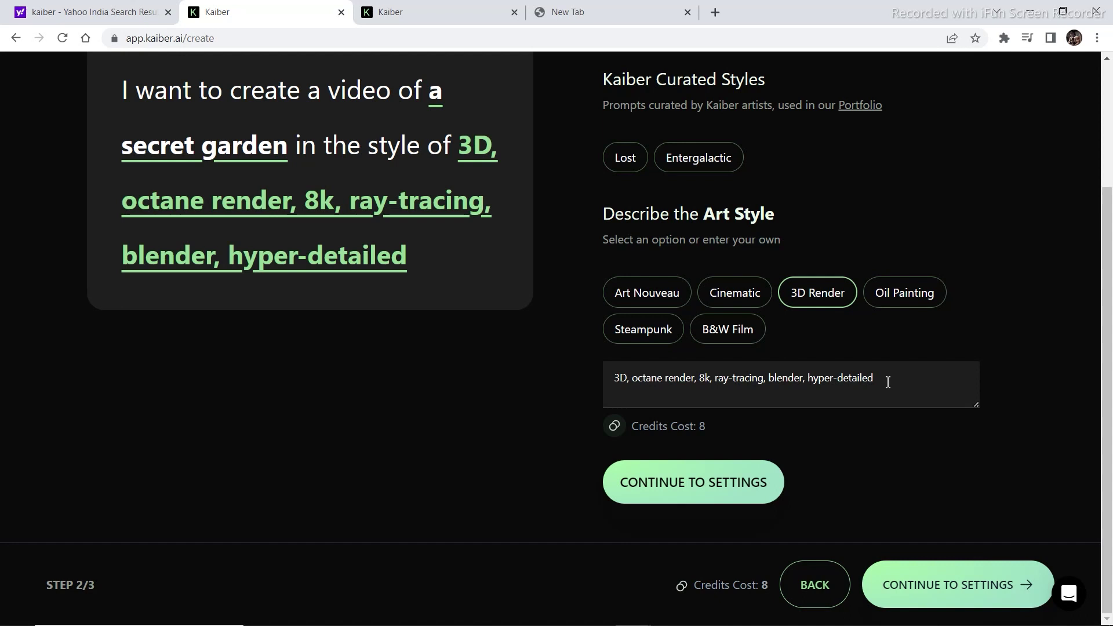
{"action": "left_click", "coordinate": [882, 383]}
{"action": "type", "text": ", 8K ,"}
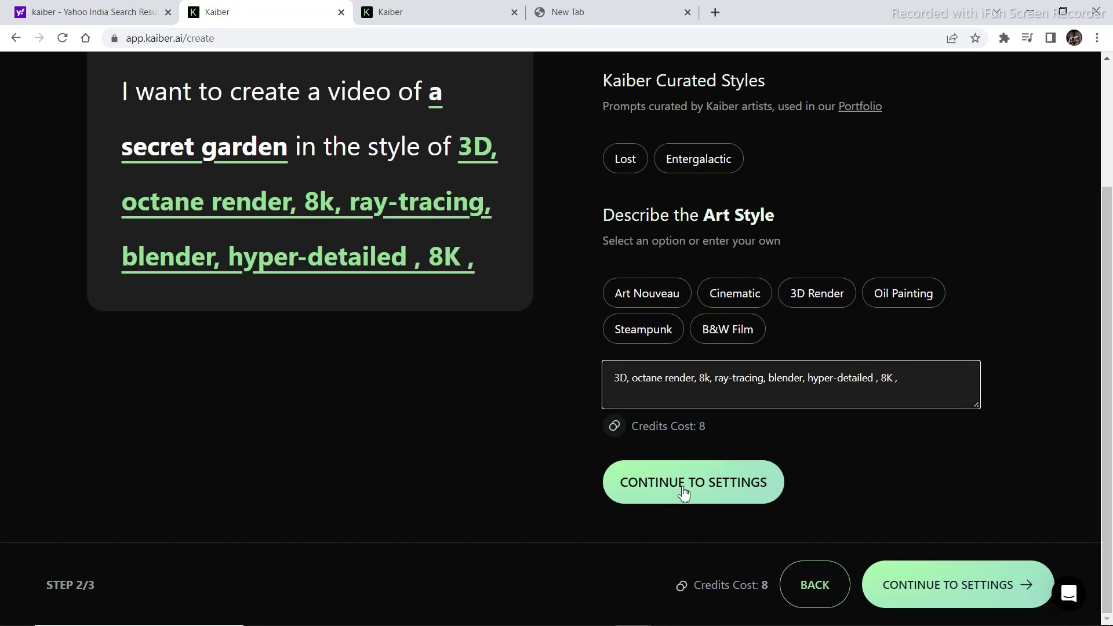
Keep an 8-second duration and 9:16 aspect ratio, then generate the secret garden preview frames.
{"action": "left_click", "coordinate": [712, 487]}
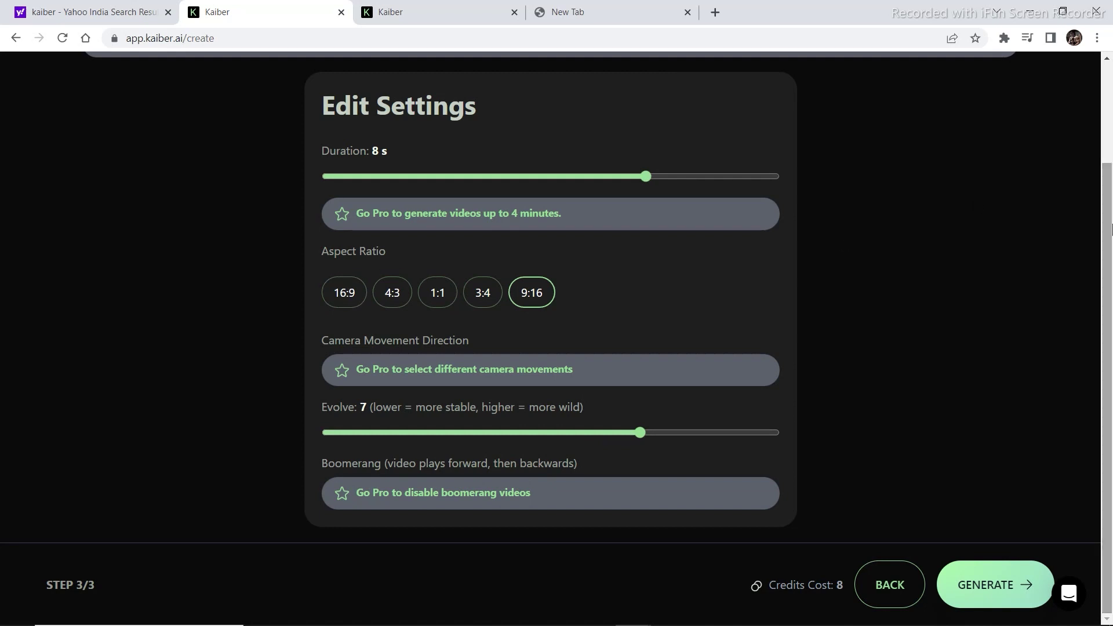
{"action": "left_click", "coordinate": [1011, 585]}
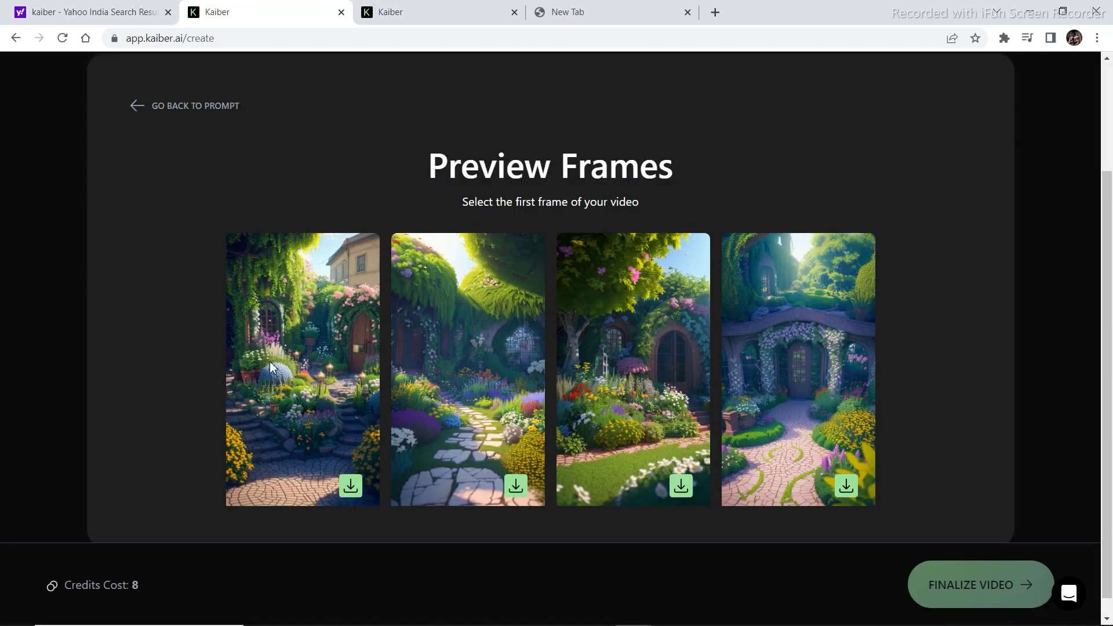
Finalize the garden video from the first preview frame and play it full screen.
{"action": "left_click", "coordinate": [304, 308]}
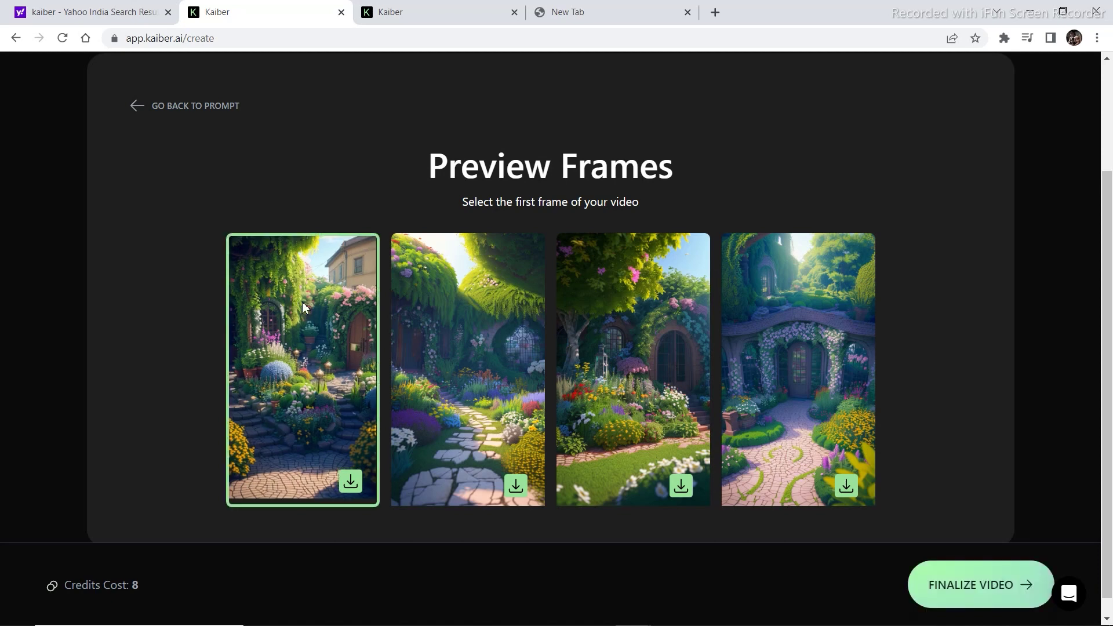
{"action": "left_click", "coordinate": [982, 582]}
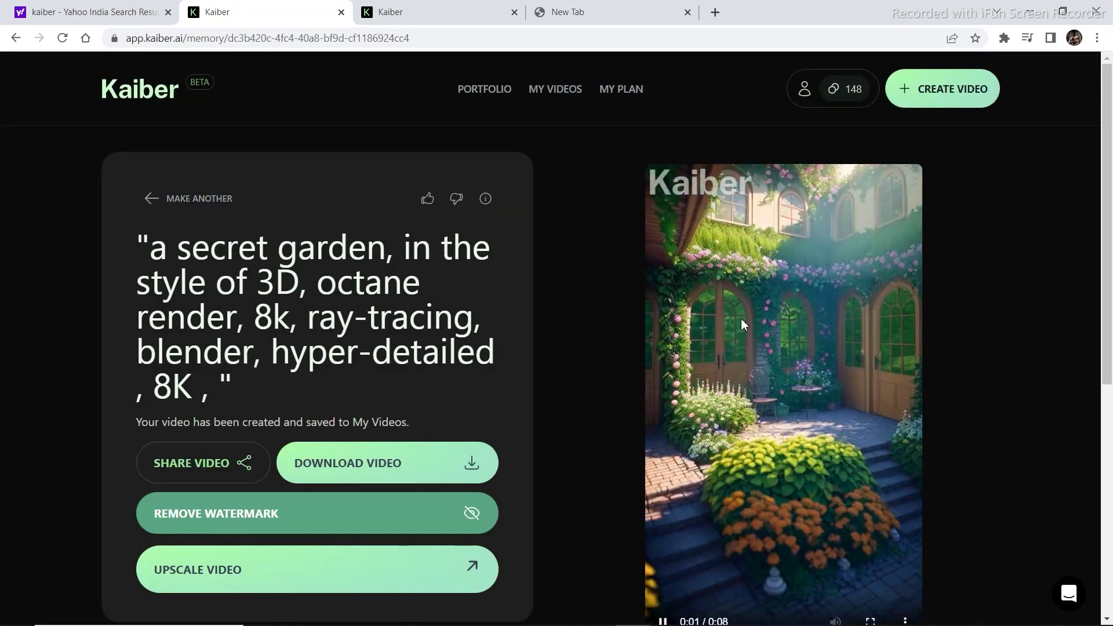
{"action": "scroll", "coordinate": [1021, 212], "scroll_direction": "down", "scroll_amount": 1}
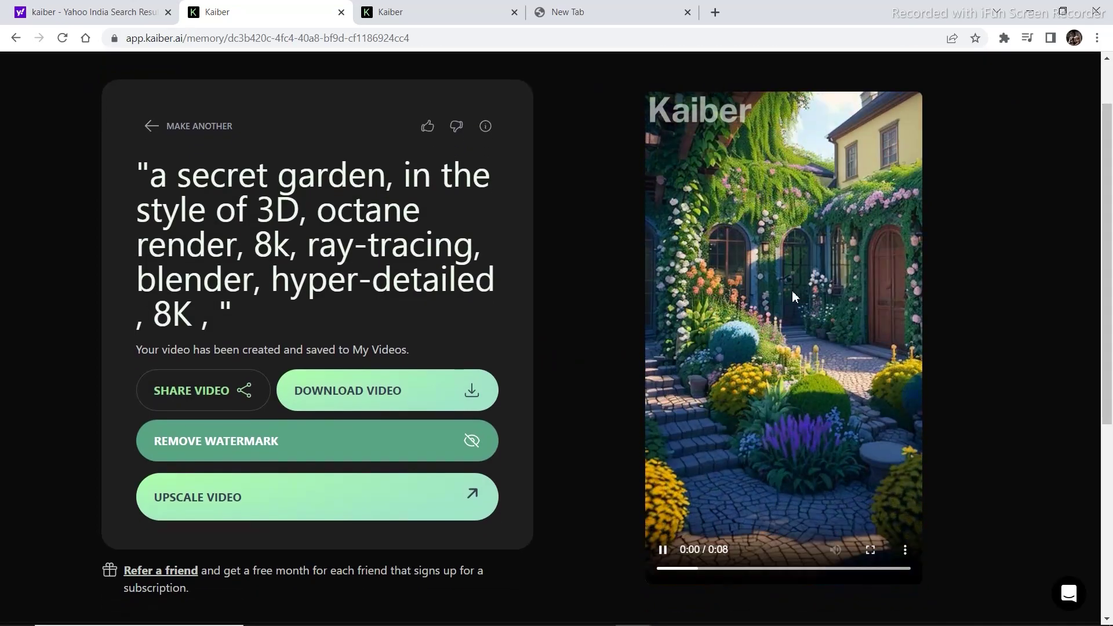
{"action": "left_click", "coordinate": [871, 550]}
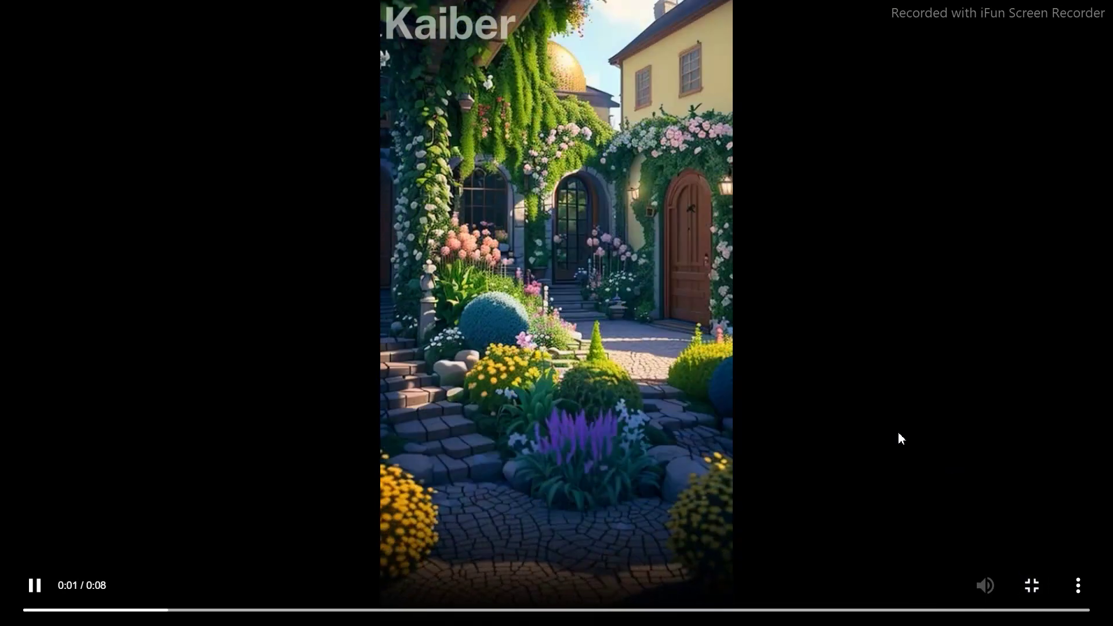
{"action": "left_click", "coordinate": [1033, 586]}
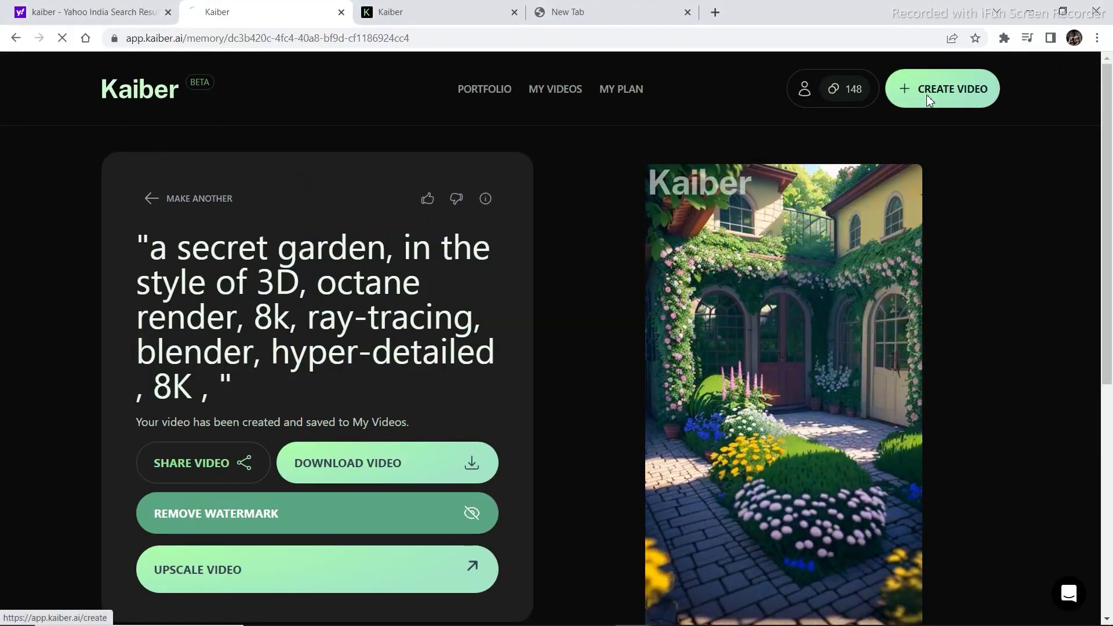
Create a new video with the Ghibli-style hooded boy picture as initial image, then continue to the prompt.
{"action": "left_click", "coordinate": [926, 96]}
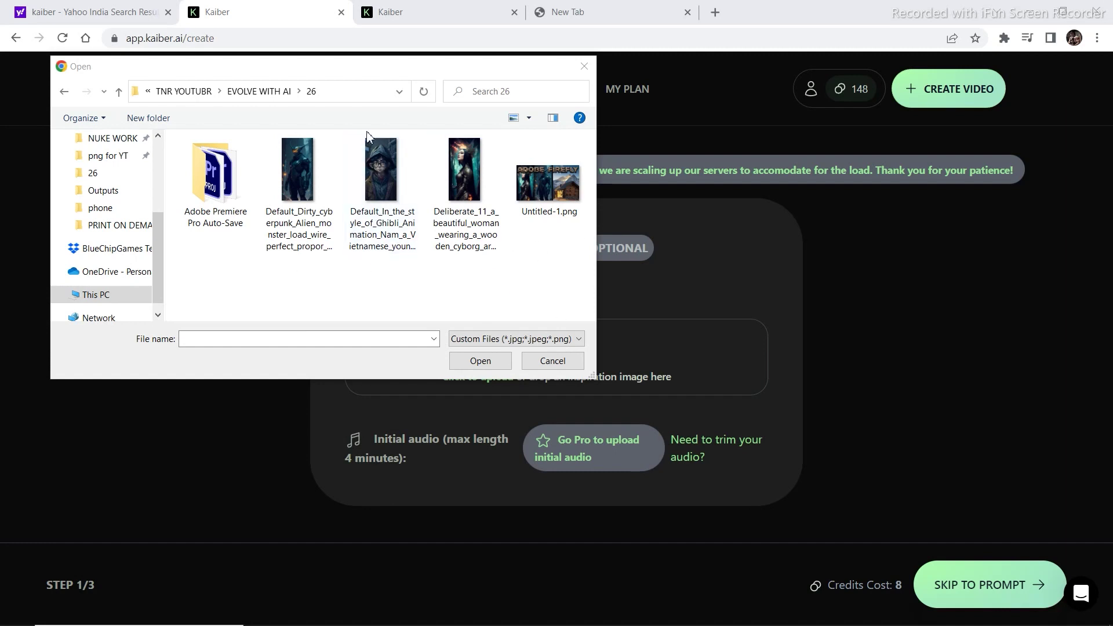
{"action": "double_click", "coordinate": [378, 206]}
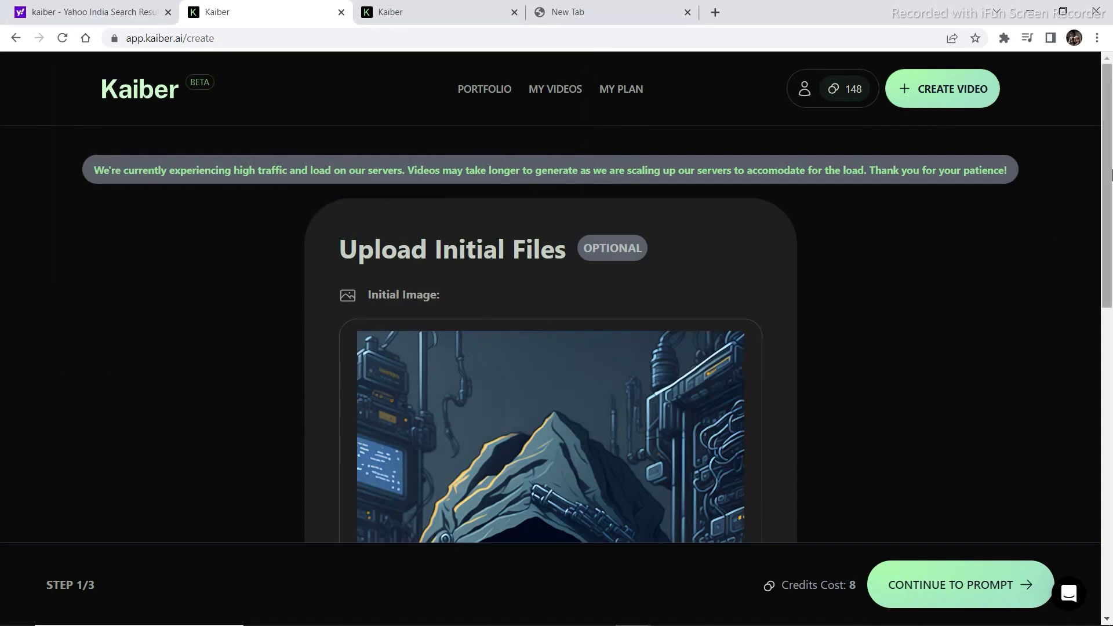
{"action": "left_click_drag", "start_coordinate": [1109, 159], "coordinate": [1105, 470]}
{"action": "left_click", "coordinate": [905, 586]}
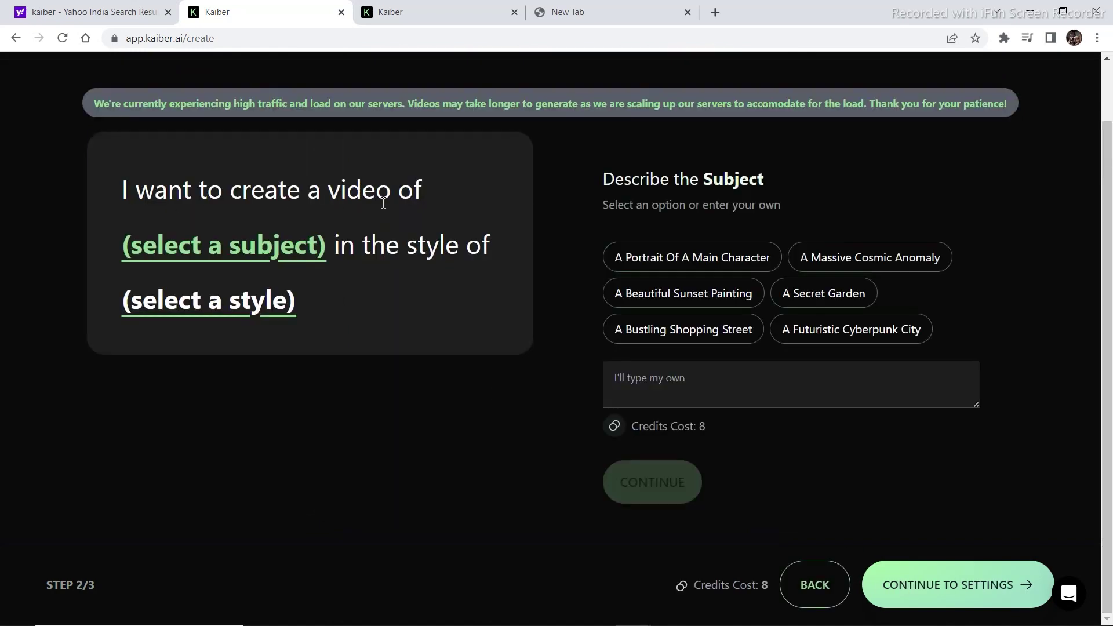
Paste the young-boy-to-old-man subject and choose the 3D Render style.
{"action": "left_click", "coordinate": [628, 368]}
{"action": "type", "text": "a young boy turning into an old man"}
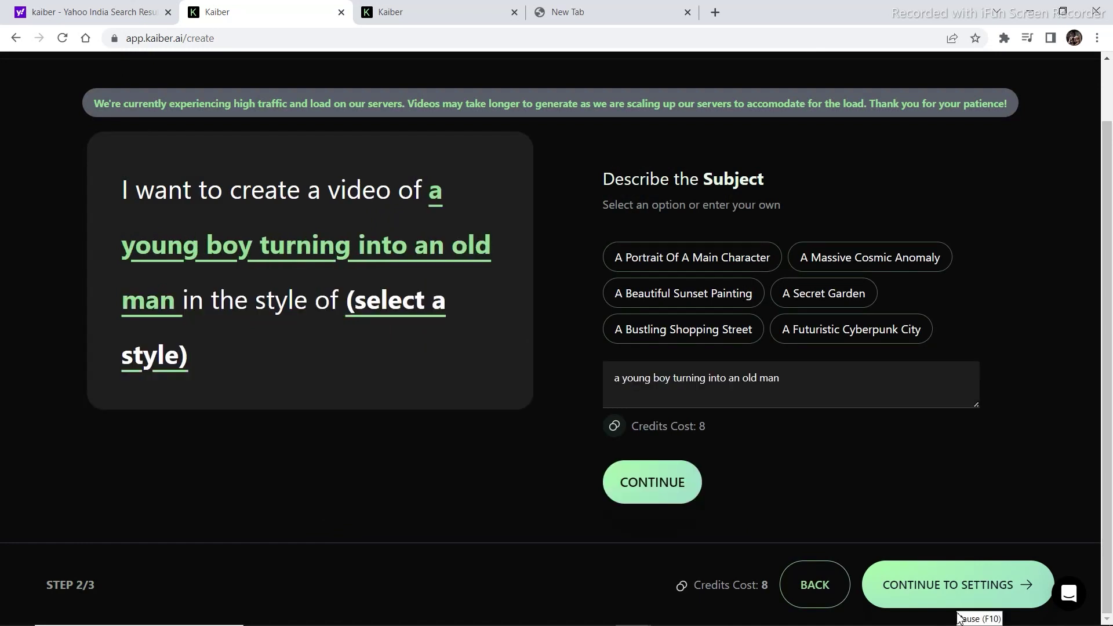
{"action": "left_click", "coordinate": [418, 312]}
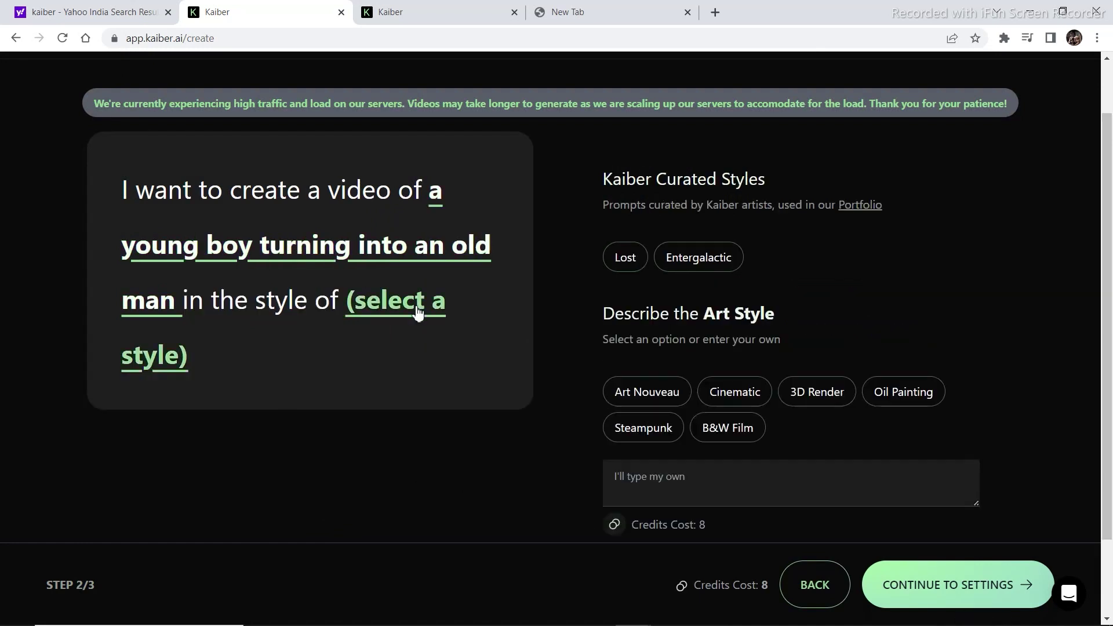
{"action": "left_click", "coordinate": [826, 398]}
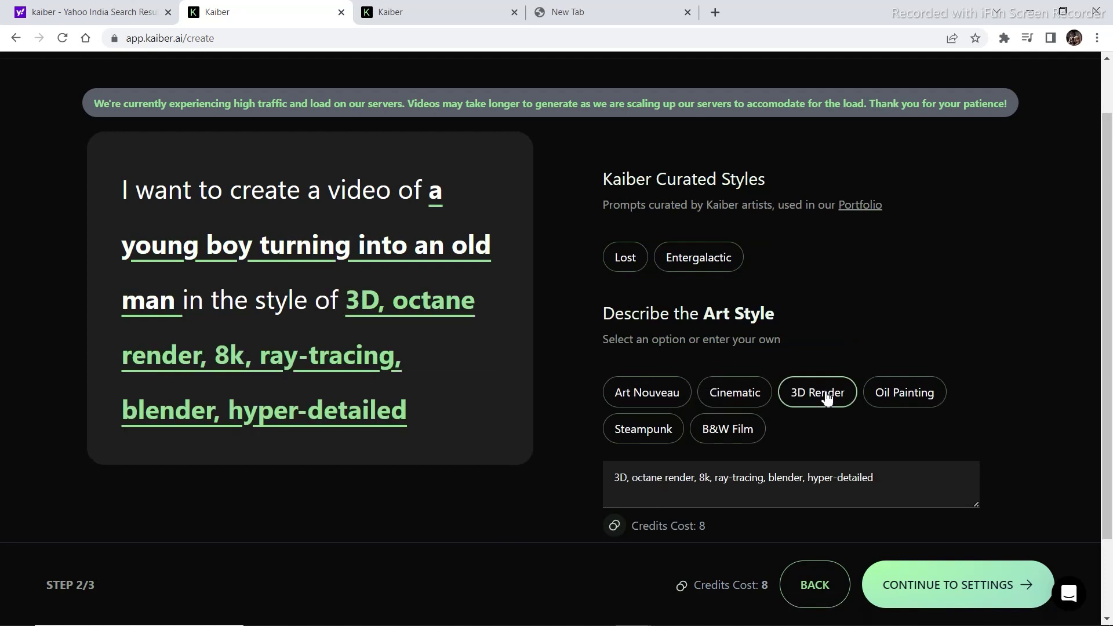
{"action": "scroll", "coordinate": [877, 492], "scroll_direction": "down", "scroll_amount": 2}
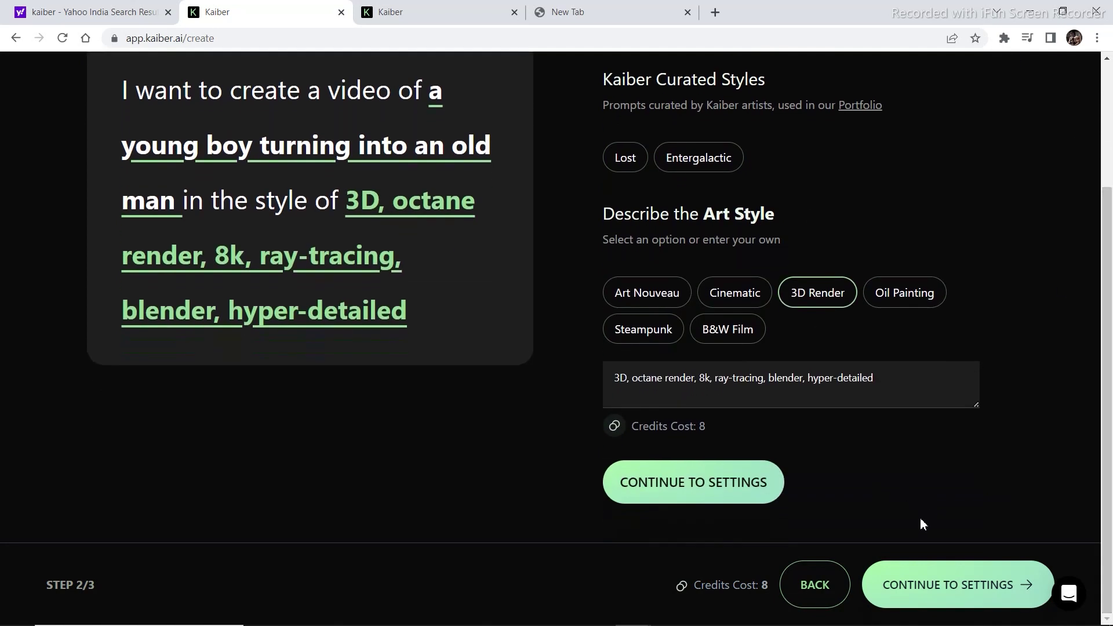
Set duration to 10 seconds and Evolve to 8, then generate the video.
{"action": "left_click", "coordinate": [953, 584]}
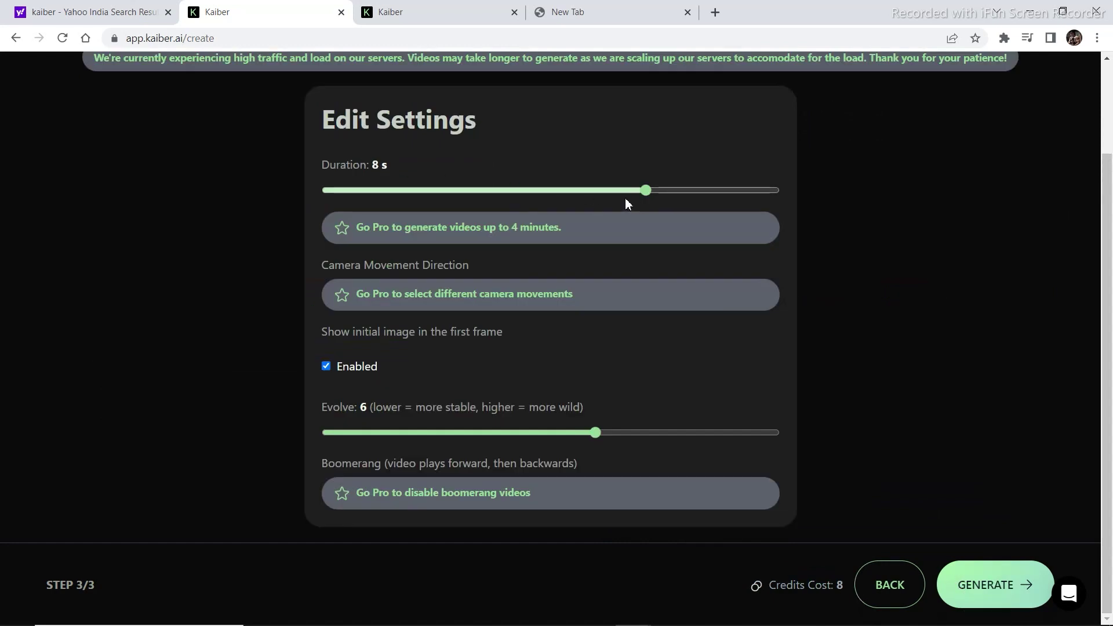
{"action": "left_click_drag", "start_coordinate": [642, 190], "coordinate": [762, 192]}
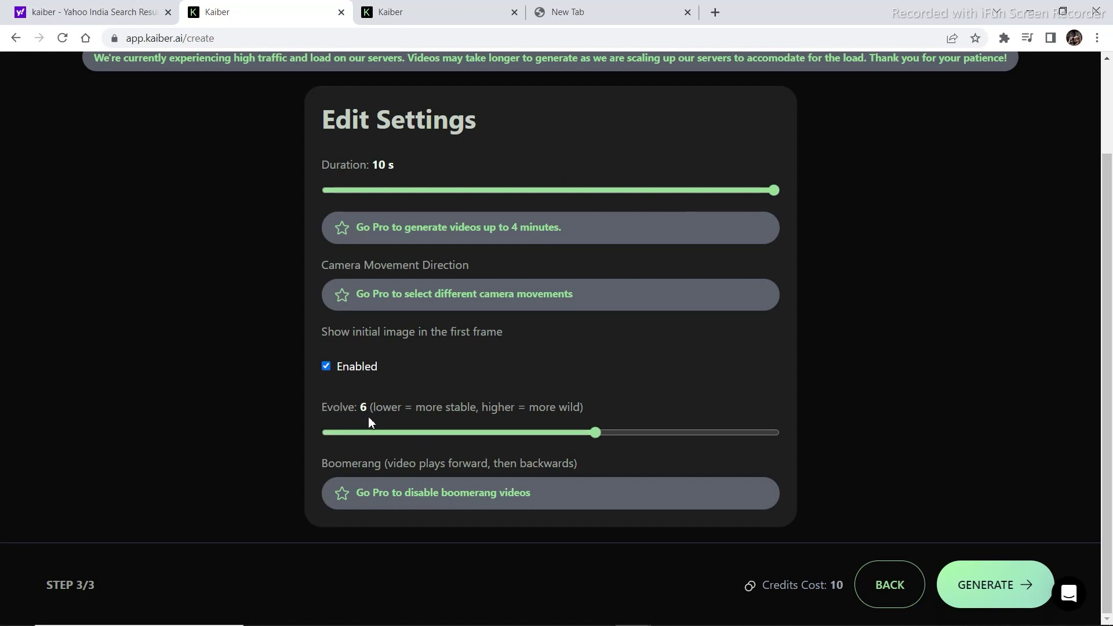
{"action": "left_click_drag", "start_coordinate": [599, 430], "coordinate": [666, 437]}
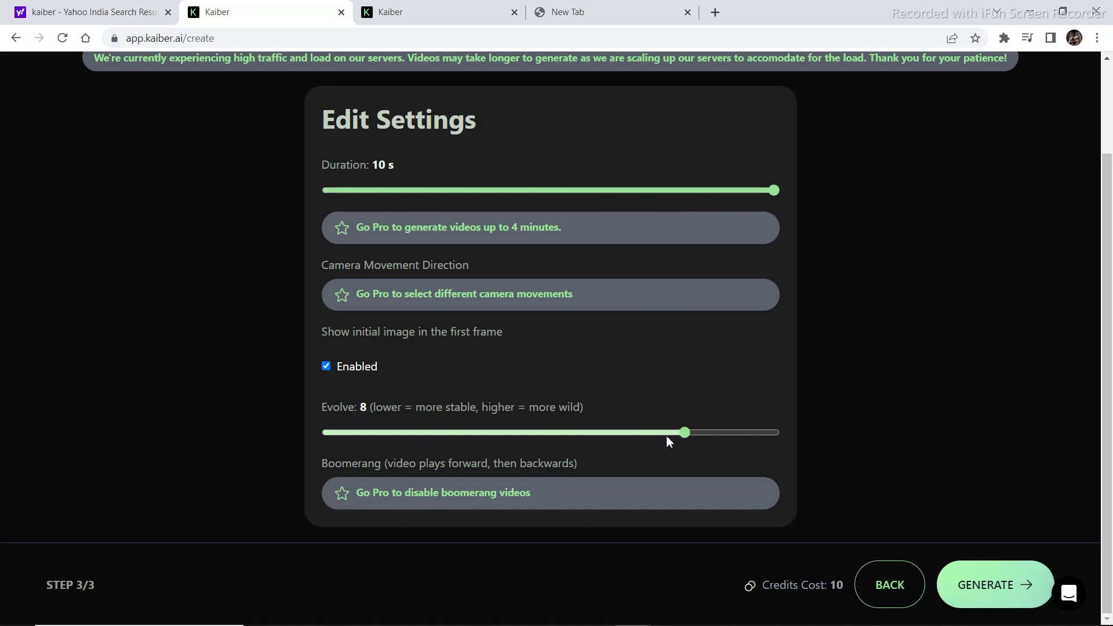
{"action": "left_click", "coordinate": [998, 585]}
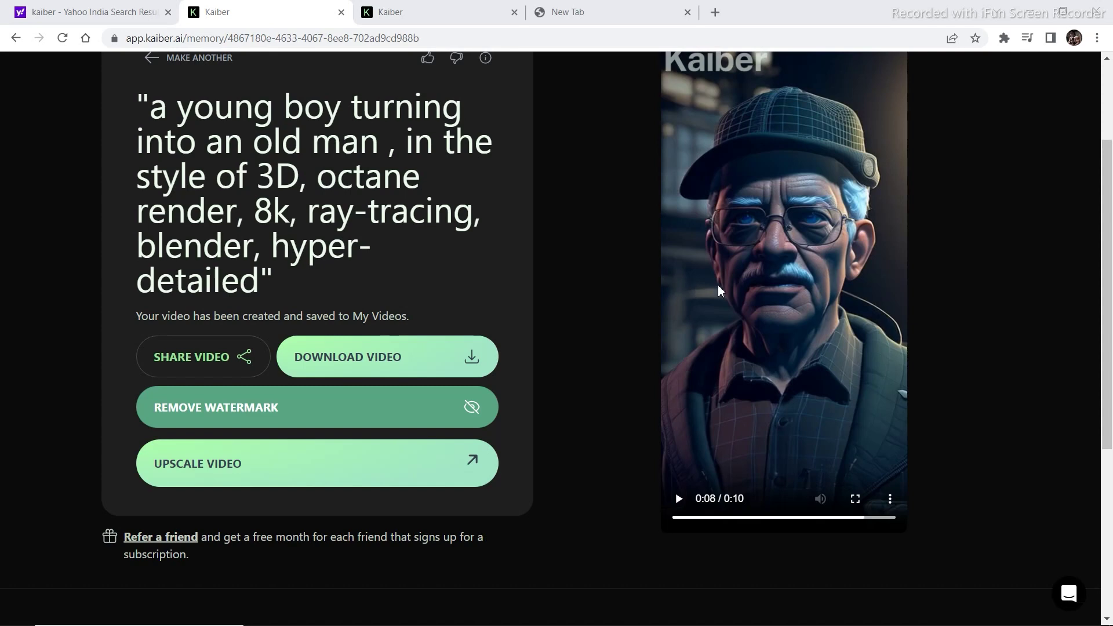
Play the young-boy-to-old-man video full screen, then exit and scroll back to the page top.
{"action": "left_click", "coordinate": [857, 499]}
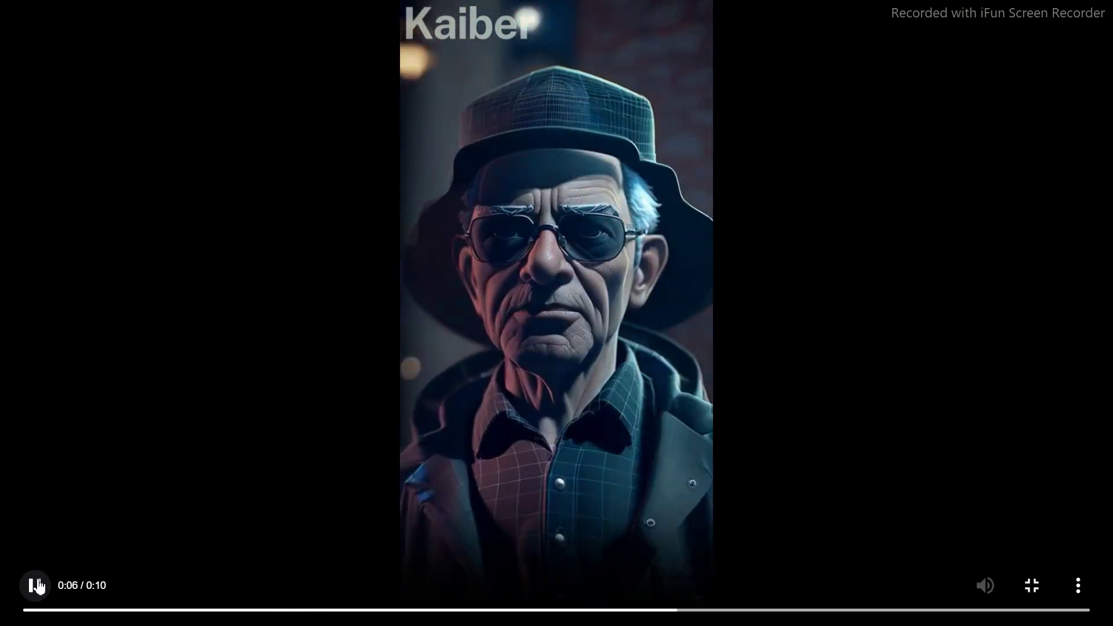
{"action": "left_click", "coordinate": [1033, 586]}
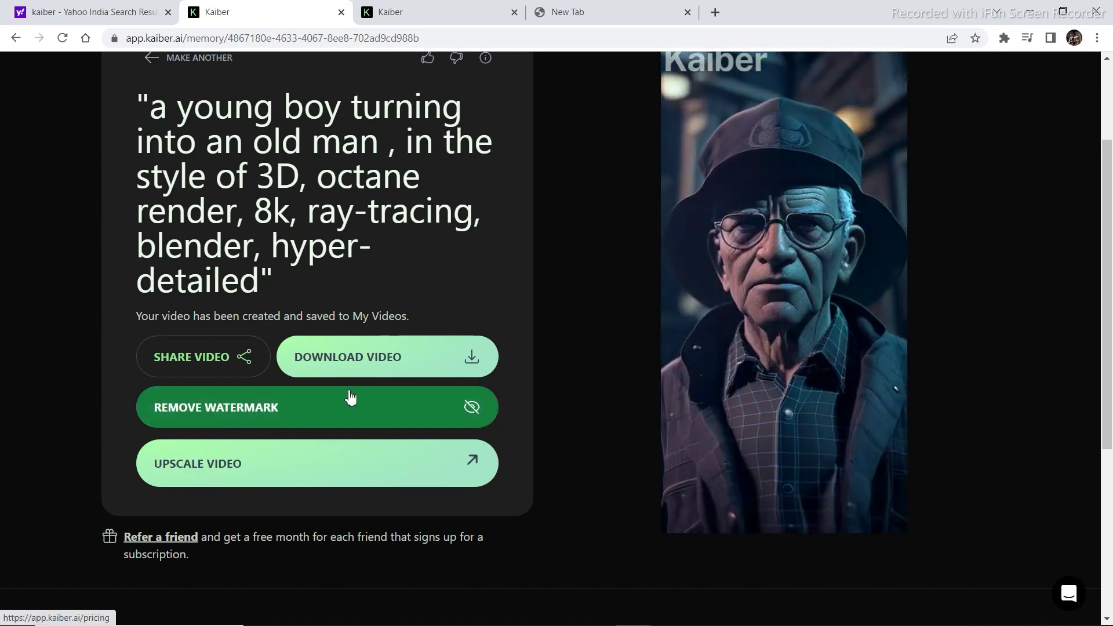
{"action": "scroll", "coordinate": [1107, 143], "scroll_direction": "up", "scroll_amount": 3}
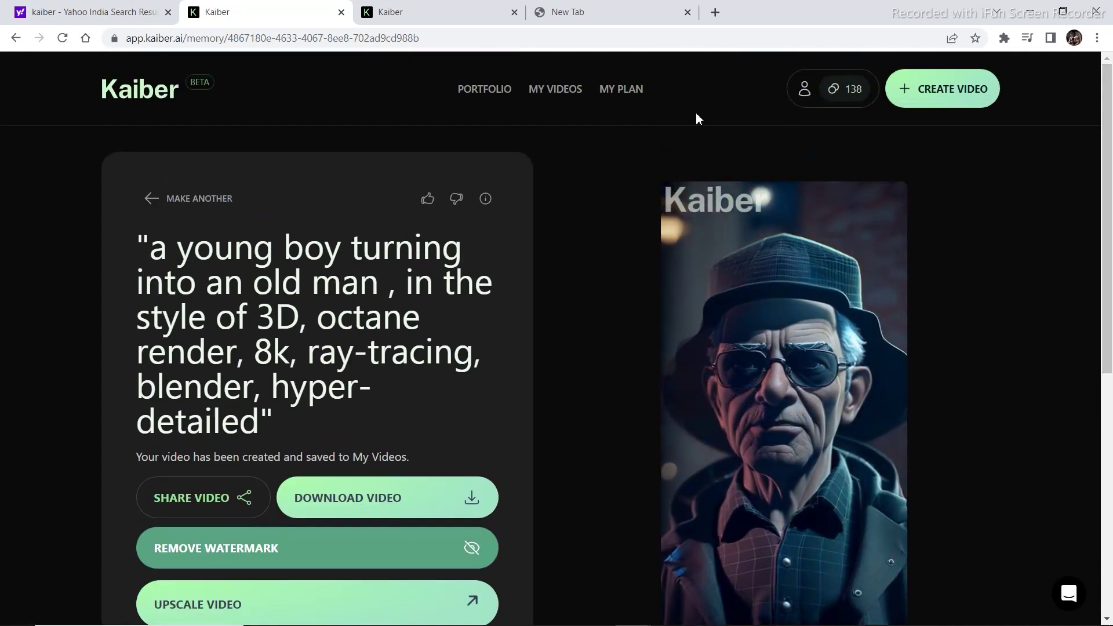
Open My Plan pricing and switch to monthly billing, showing Pro at $15/mo.
{"action": "left_click", "coordinate": [639, 97]}
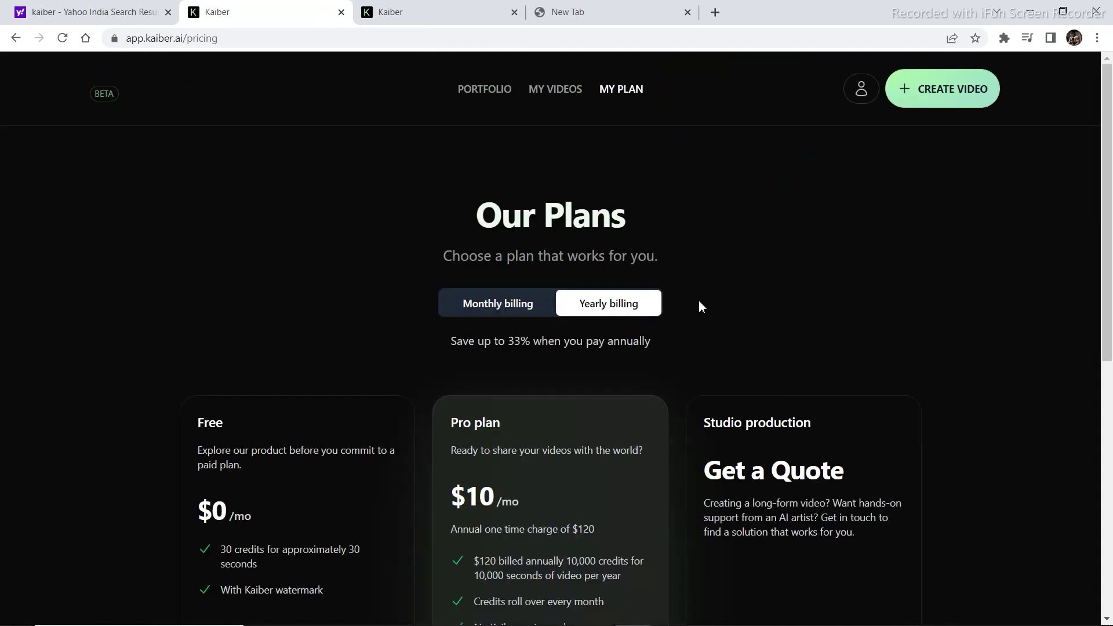
{"action": "left_click_drag", "start_coordinate": [1100, 133], "coordinate": [1106, 216]}
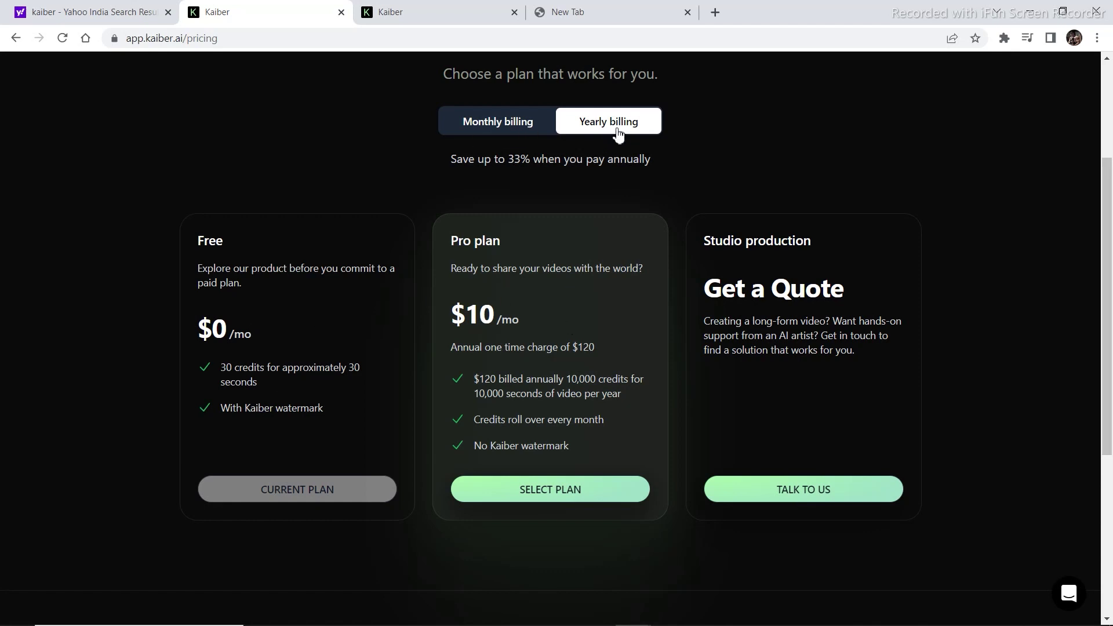
{"action": "left_click", "coordinate": [503, 126]}
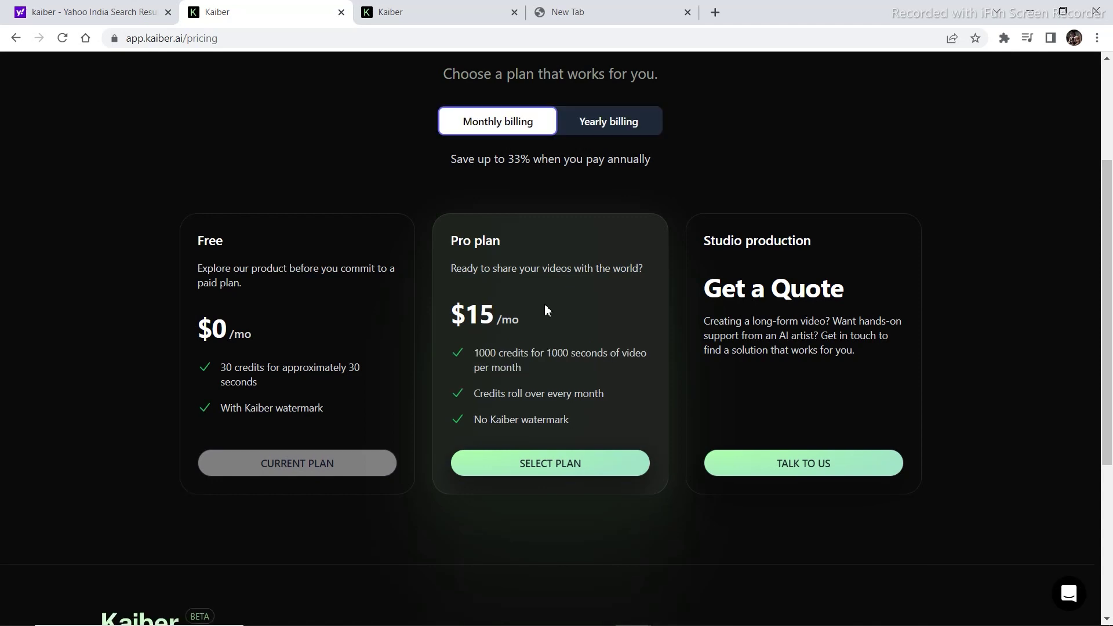
{"action": "left_click", "coordinate": [17, 41]}
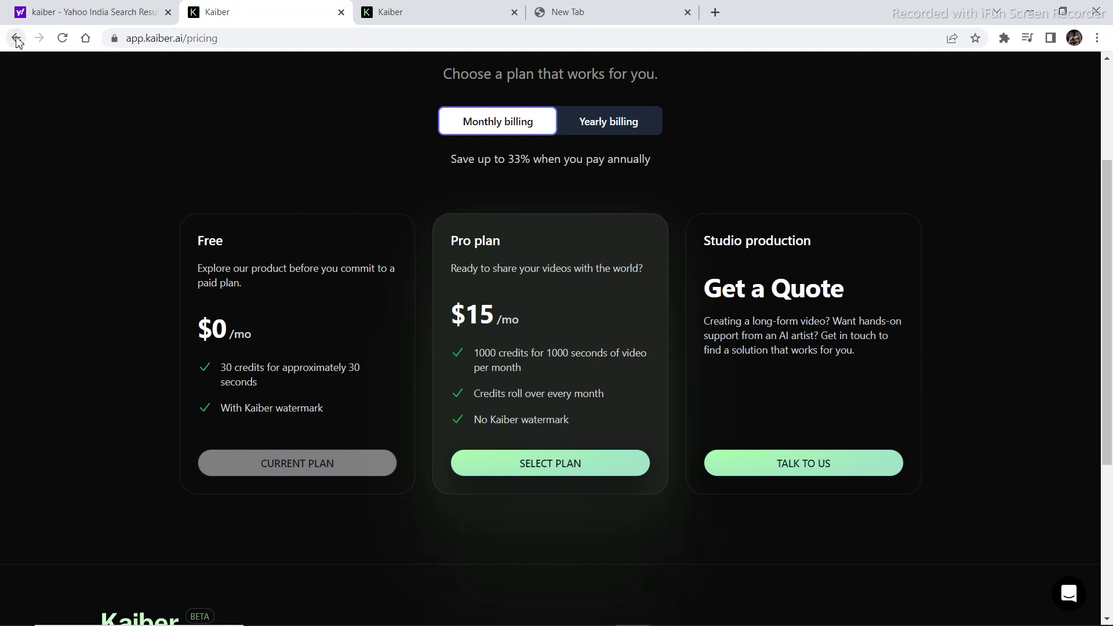